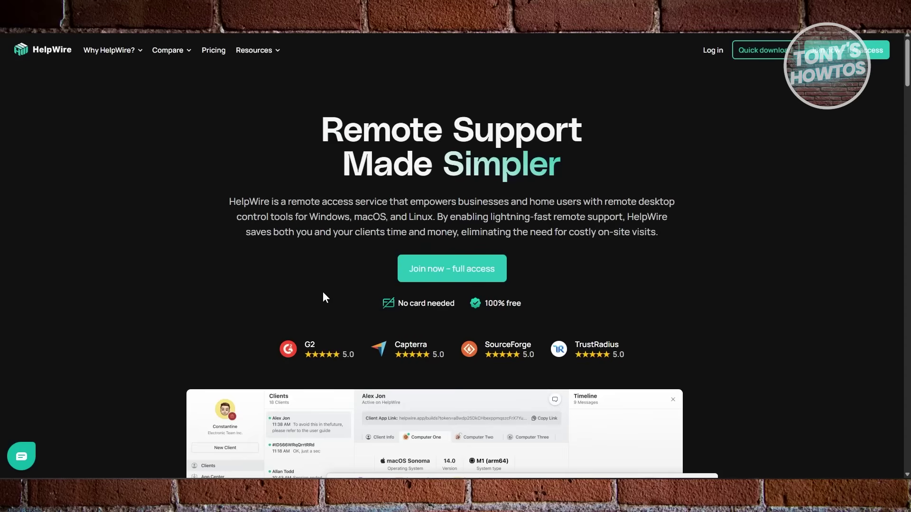
# Scroll down the home page to the dashboard screenshot and video overview below the ratings
pyautogui.scroll(-2, 478, 244)
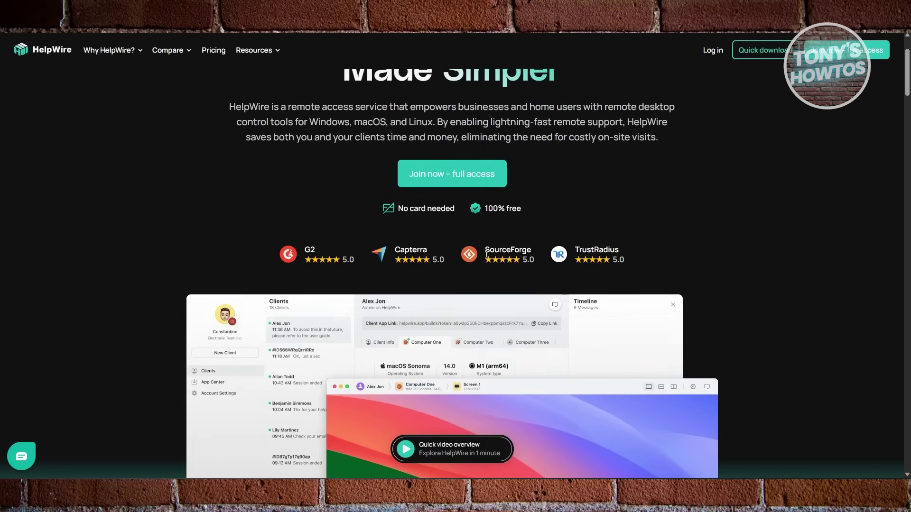
pyautogui.scroll(-1, 486, 253)
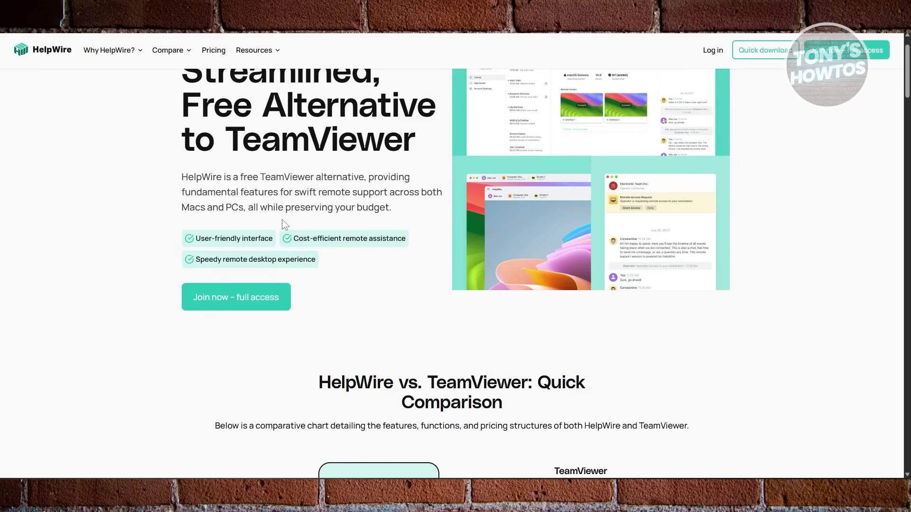
# Scroll through the rows of the HelpWire vs TeamViewer comparison table
pyautogui.scroll(1, 290, 228)
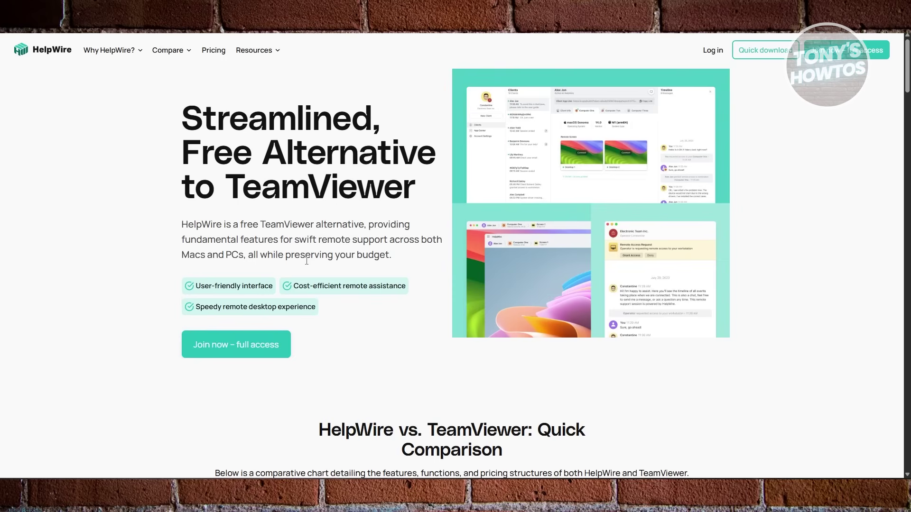
pyautogui.scroll(-2, 306, 281)
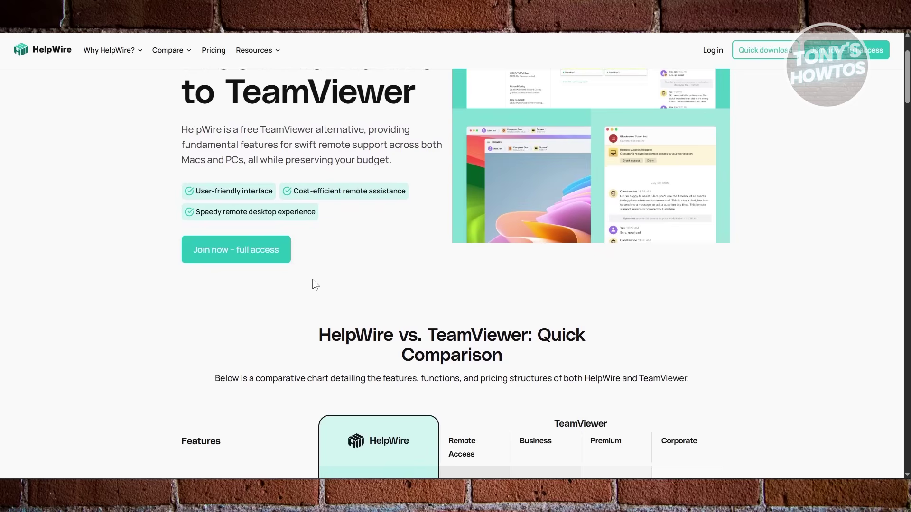
pyautogui.scroll(-1, 319, 265)
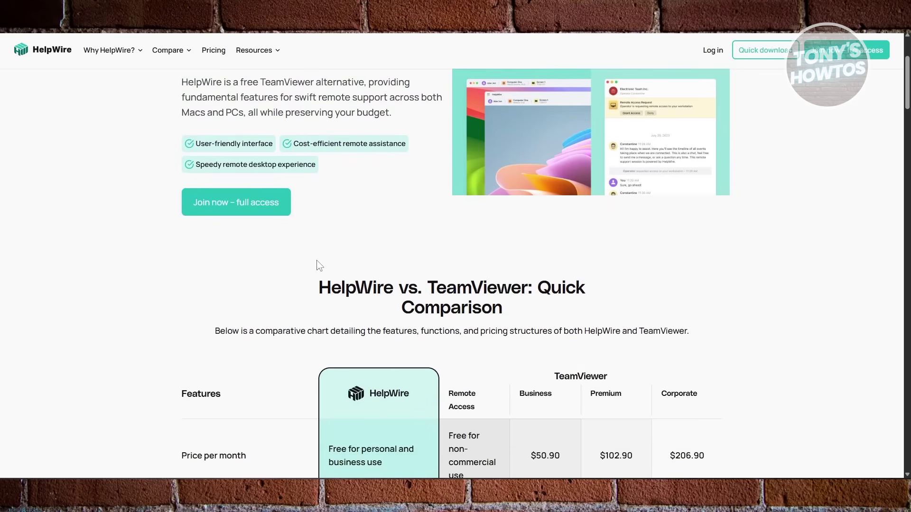
pyautogui.scroll(-3, 320, 266)
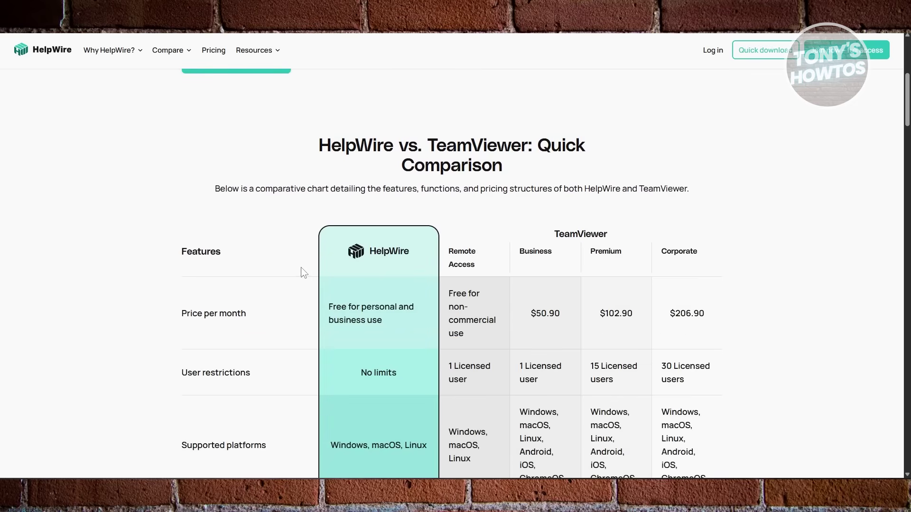
pyautogui.scroll(-1, 303, 272)
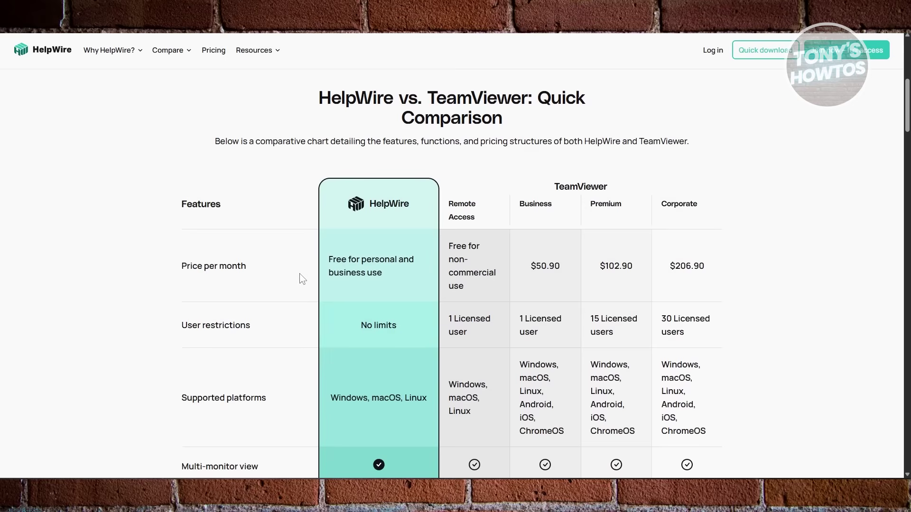
pyautogui.scroll(-1, 309, 273)
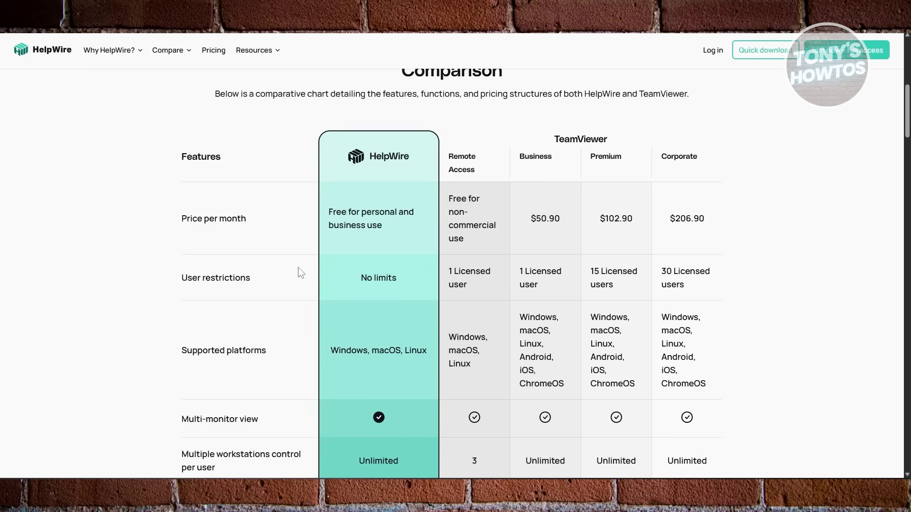
pyautogui.scroll(-1, 295, 280)
pyautogui.scroll(-1, 297, 281)
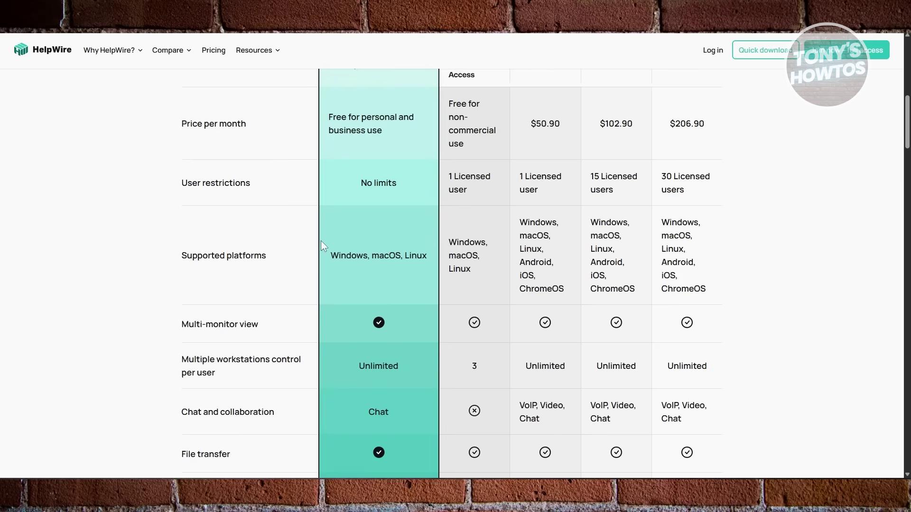
# Continue past Screen sharing down to the HelpWire Features section
pyautogui.scroll(-3, 337, 225)
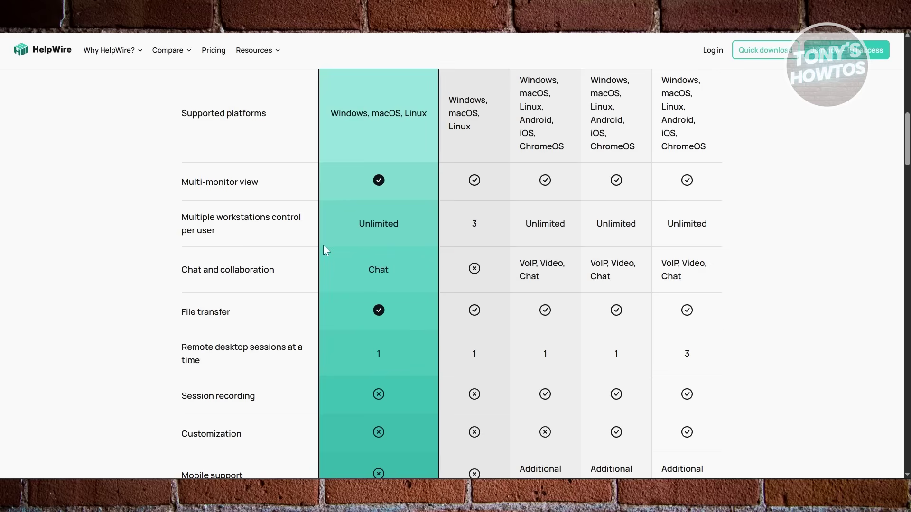
pyautogui.scroll(-3, 324, 247)
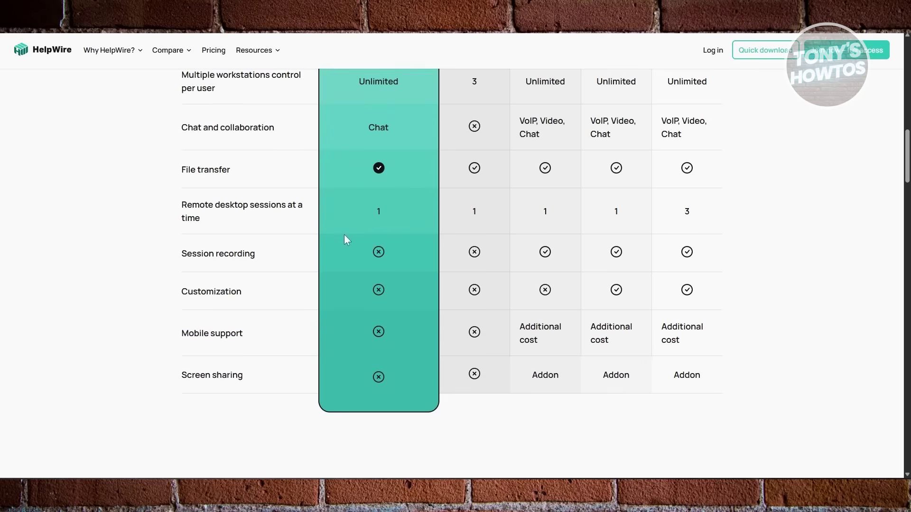
pyautogui.scroll(-1, 371, 263)
pyautogui.scroll(3, 371, 247)
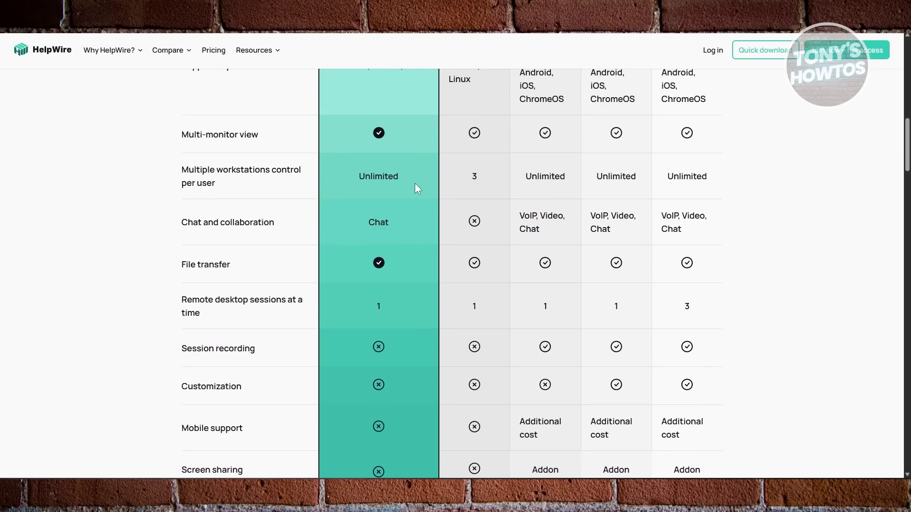
pyautogui.scroll(-1, 417, 186)
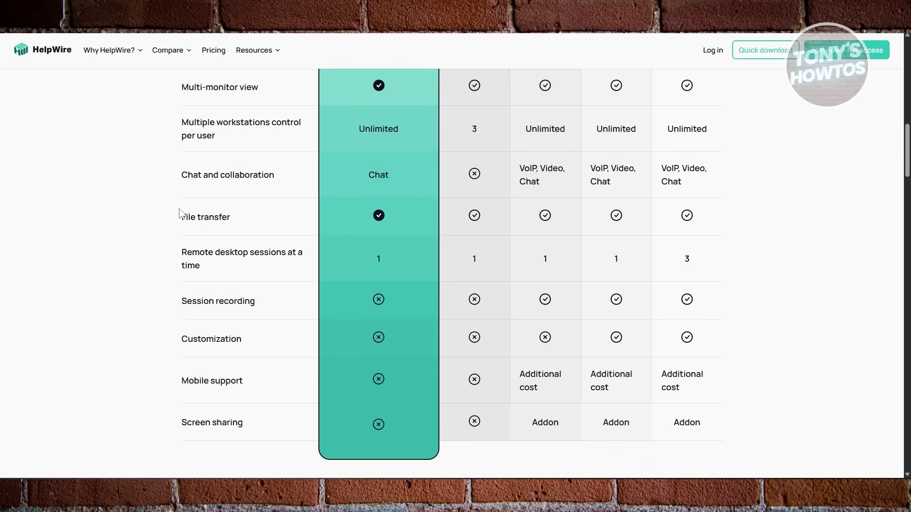
pyautogui.scroll(-3, 179, 213)
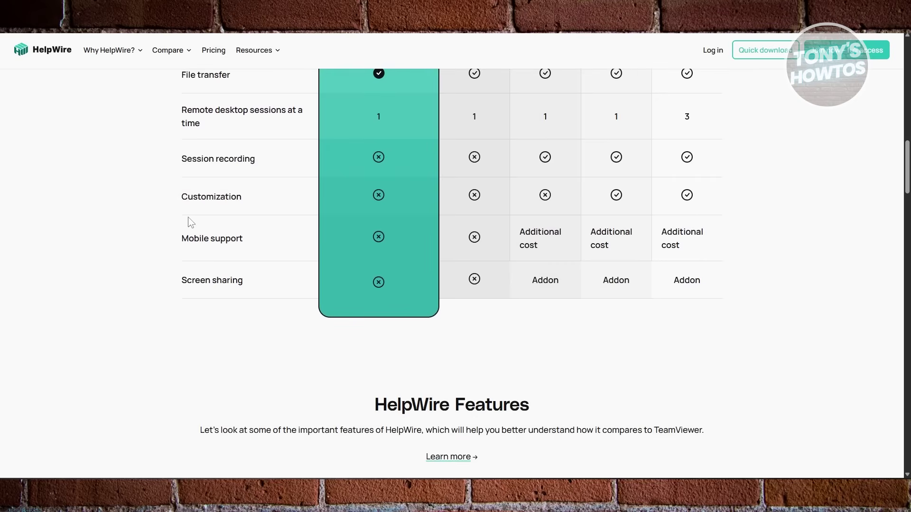
pyautogui.scroll(-3, 227, 234)
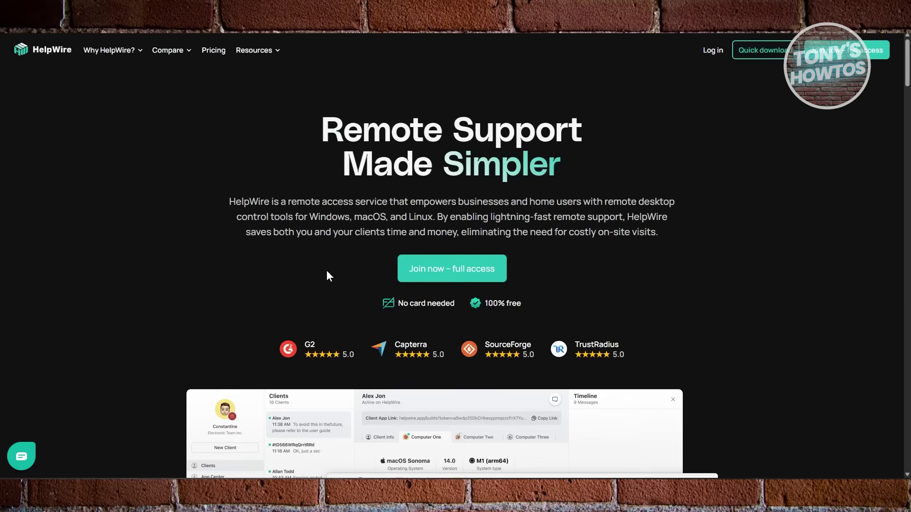
# Scroll down through the homepage's feature sections
pyautogui.scroll(-2, 328, 270)
pyautogui.scroll(-2, 339, 296)
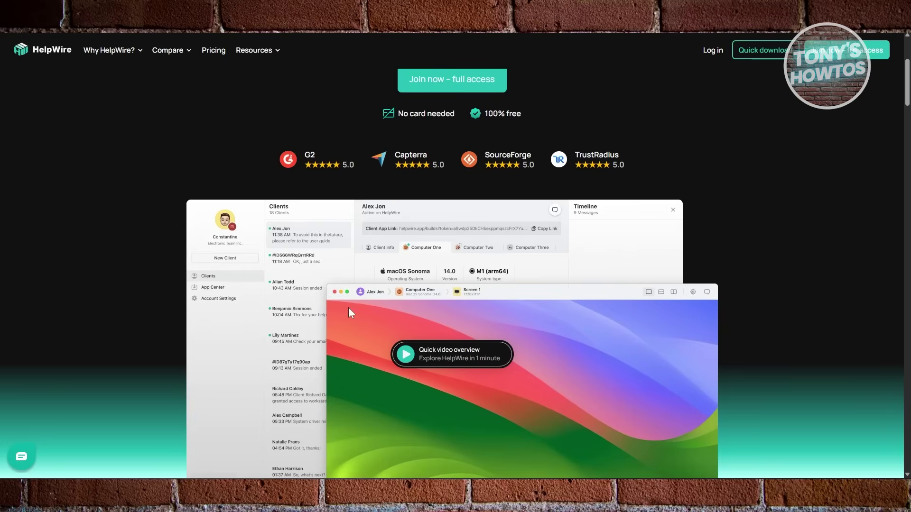
pyautogui.scroll(-1, 346, 311)
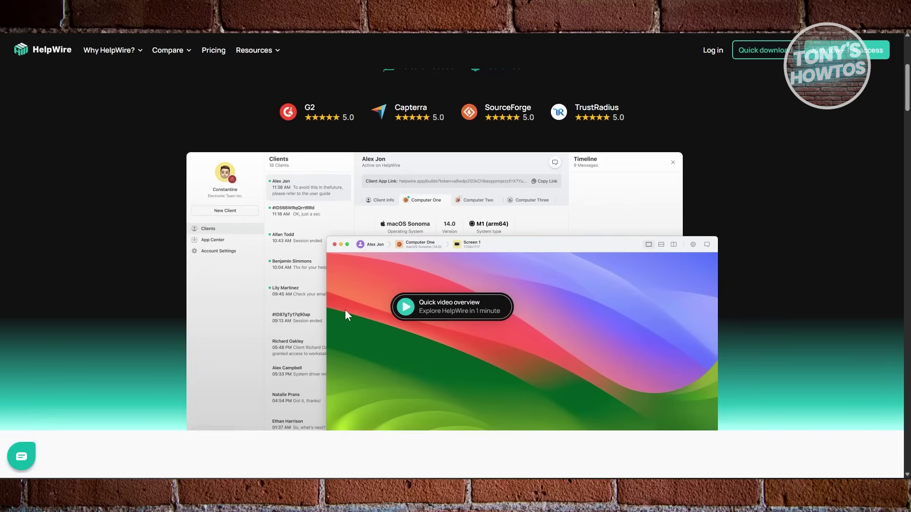
pyautogui.scroll(-3, 346, 309)
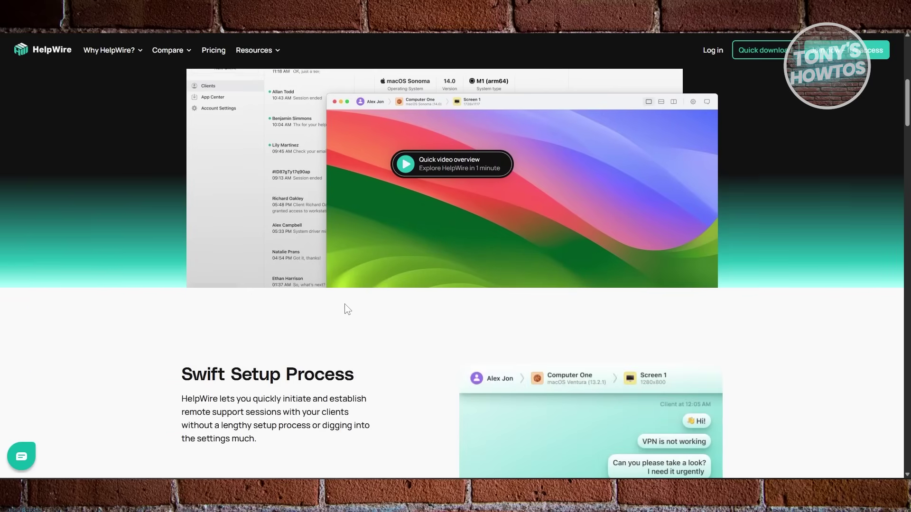
pyautogui.scroll(-2, 345, 305)
pyautogui.scroll(-2, 344, 299)
pyautogui.scroll(-2, 343, 292)
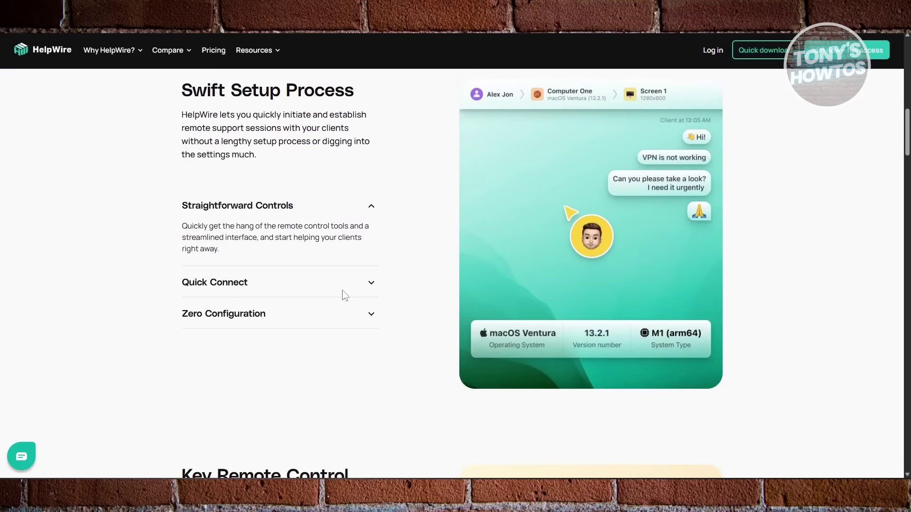
pyautogui.scroll(-1, 266, 300)
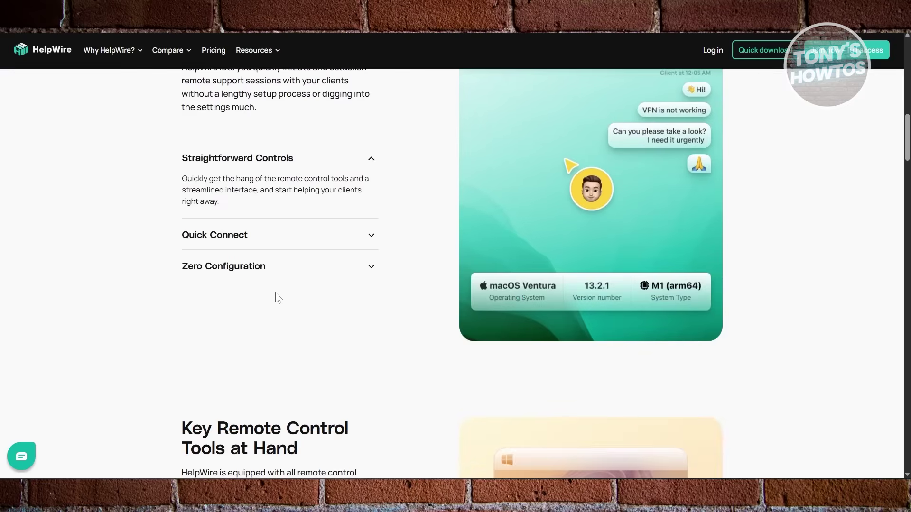
pyautogui.scroll(-1, 278, 297)
pyautogui.scroll(-1, 278, 299)
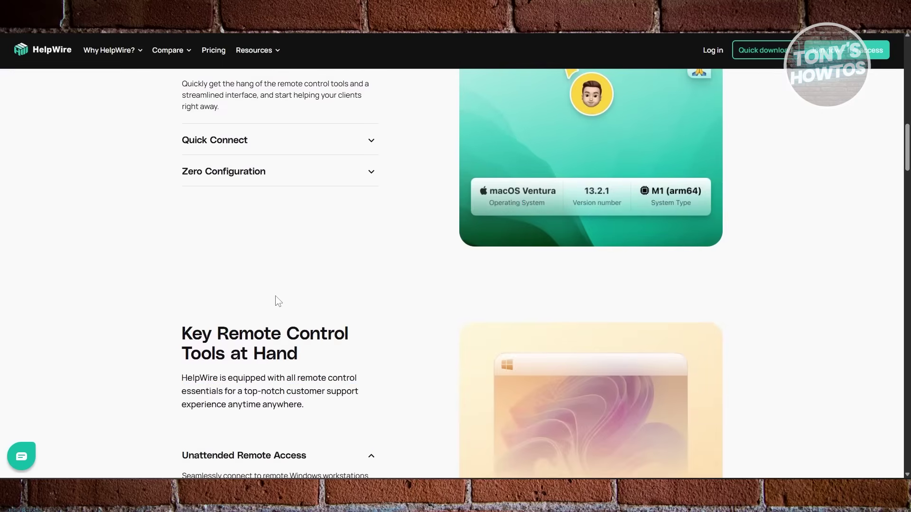
pyautogui.scroll(-1, 279, 302)
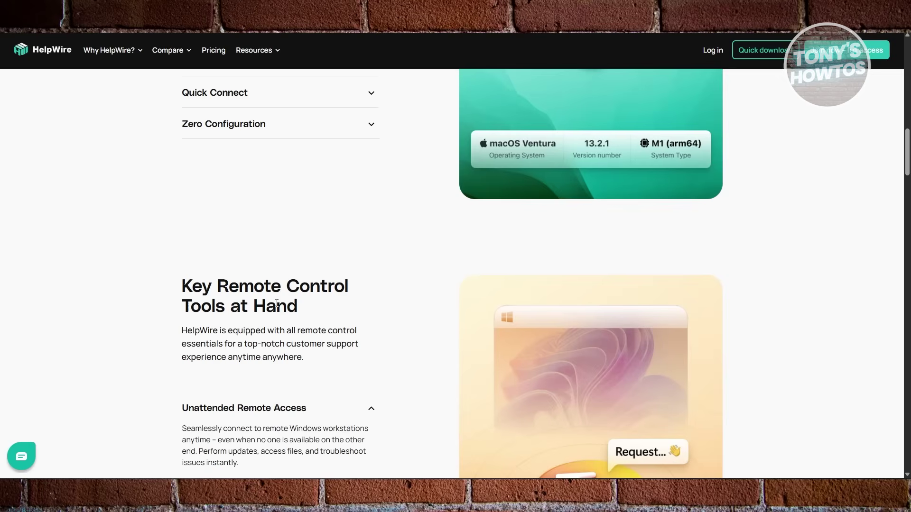
pyautogui.scroll(-1, 279, 302)
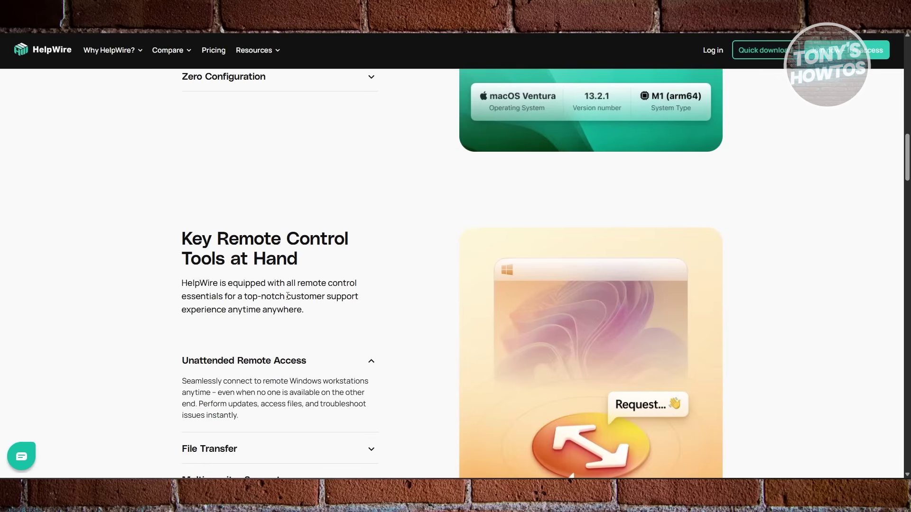
pyautogui.scroll(-1, 288, 297)
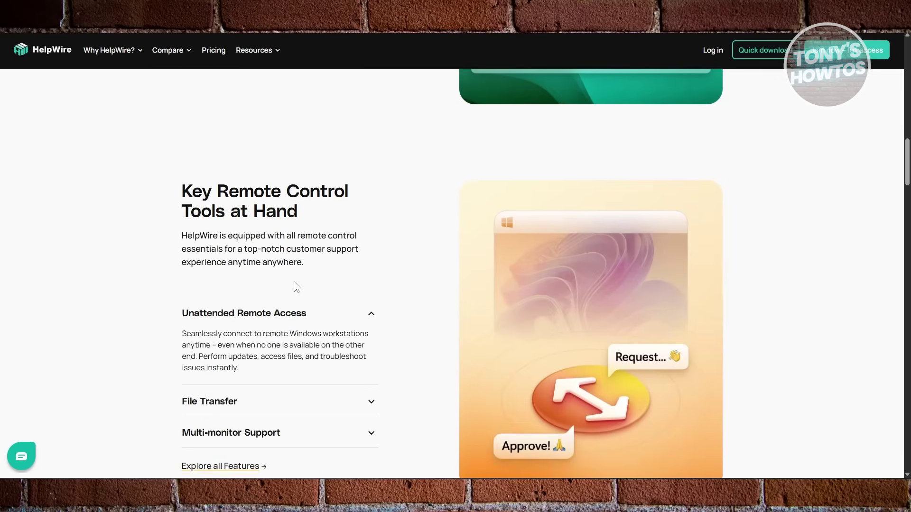
# Continue down the remaining sections and reach the free Standard and TBA Business pricing plans
pyautogui.scroll(-1, 291, 303)
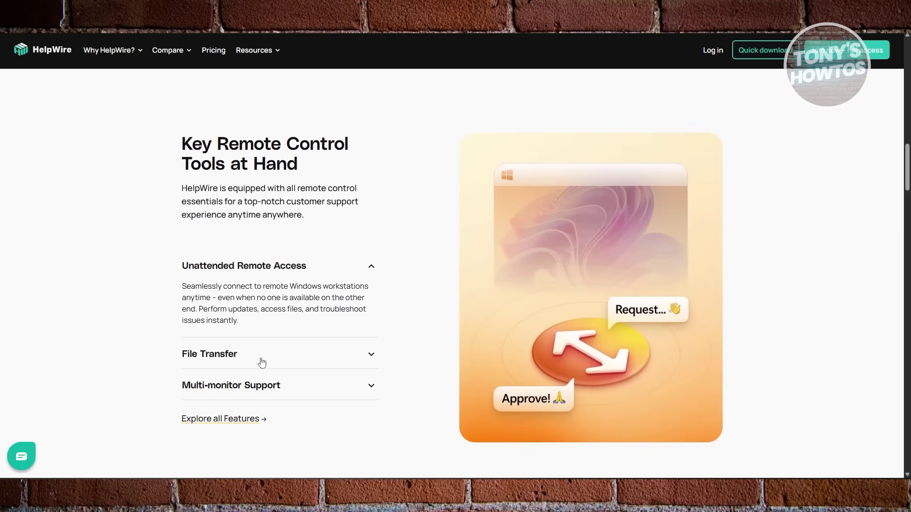
pyautogui.scroll(-2, 261, 356)
pyautogui.scroll(-1, 259, 357)
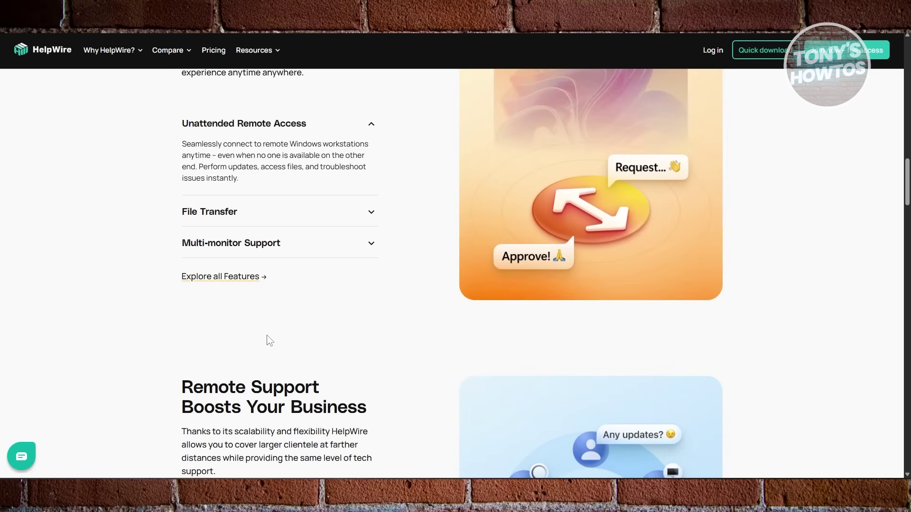
pyautogui.scroll(-1, 267, 340)
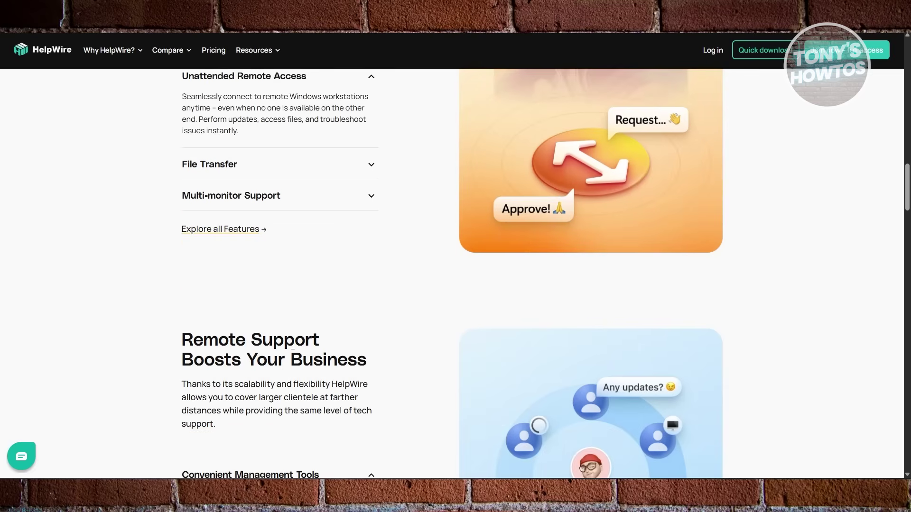
pyautogui.scroll(-1, 292, 347)
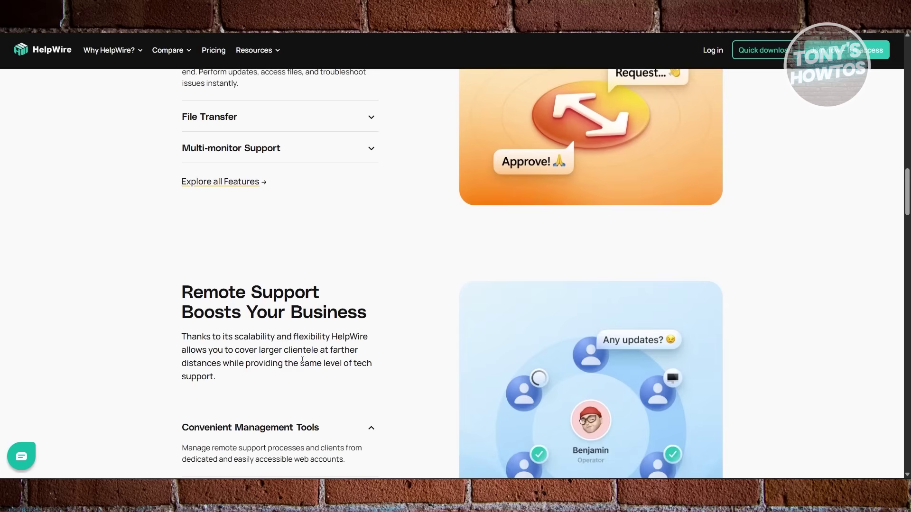
pyautogui.scroll(-2, 301, 363)
pyautogui.scroll(-1, 300, 363)
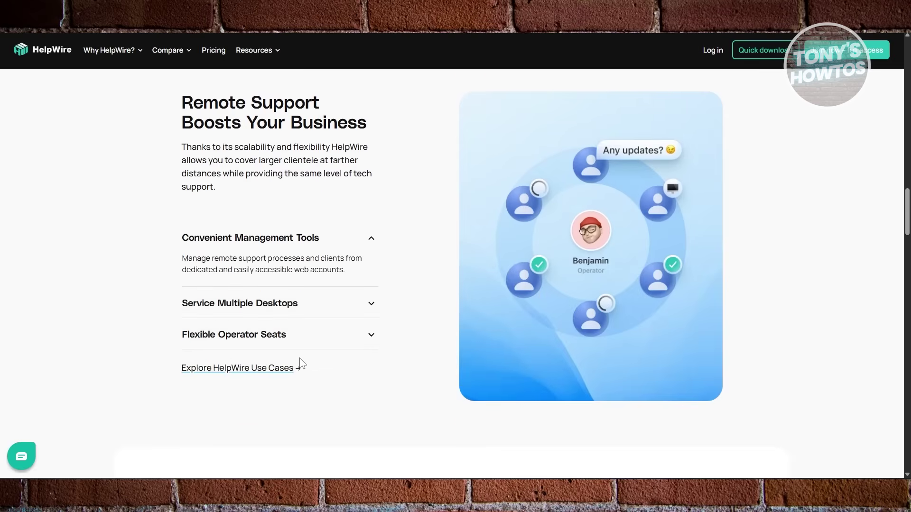
pyautogui.scroll(-1, 301, 362)
pyautogui.scroll(-1, 311, 344)
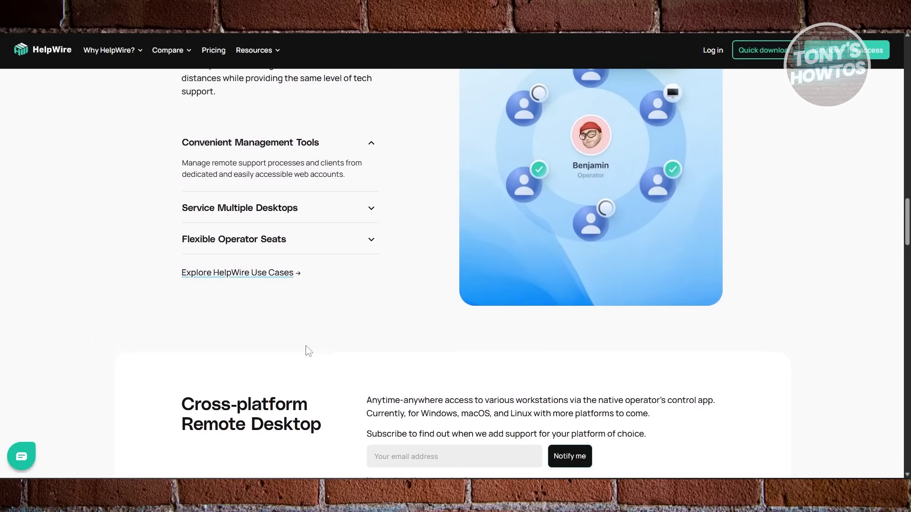
pyautogui.scroll(-2, 307, 350)
pyautogui.scroll(-2, 302, 353)
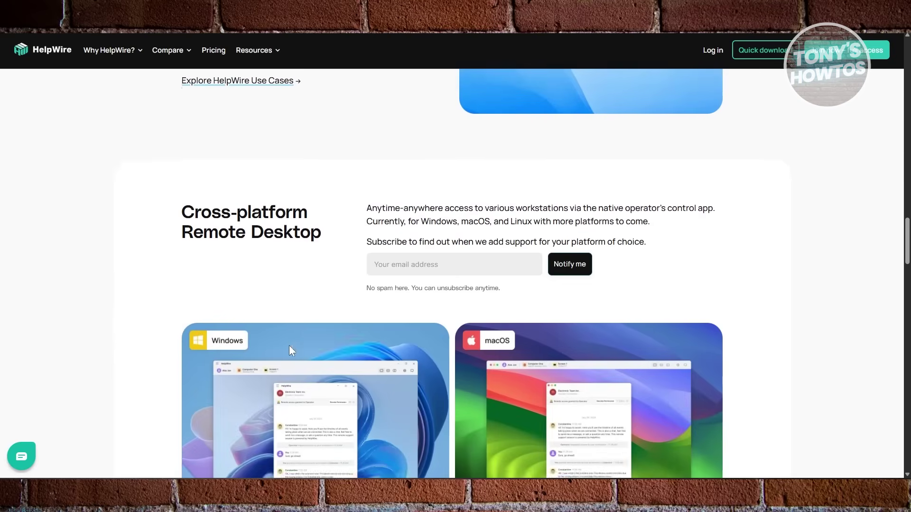
pyautogui.scroll(-3, 289, 345)
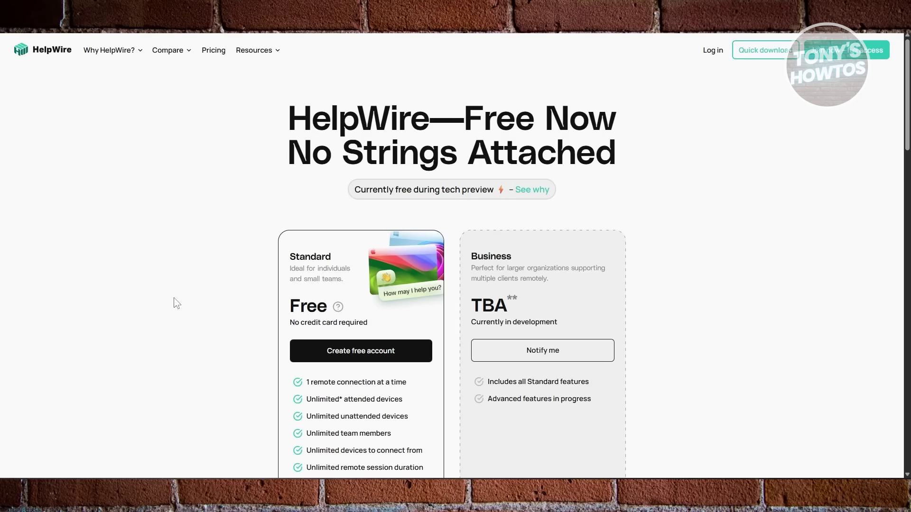
# Review the free Standard and TBA Business pricing plans
pyautogui.scroll(-1, 313, 292)
pyautogui.scroll(-3, 312, 292)
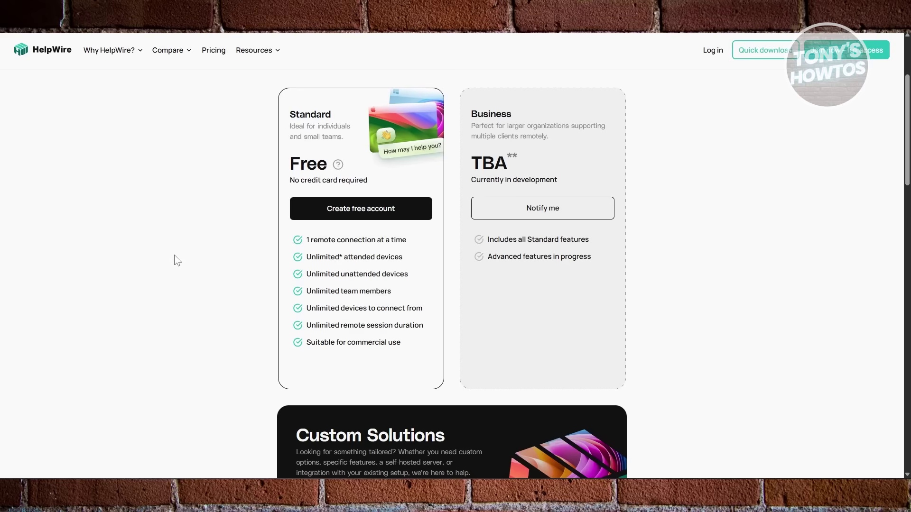
pyautogui.scroll(-1, 175, 257)
pyautogui.scroll(1, 634, 294)
pyautogui.scroll(3, 634, 295)
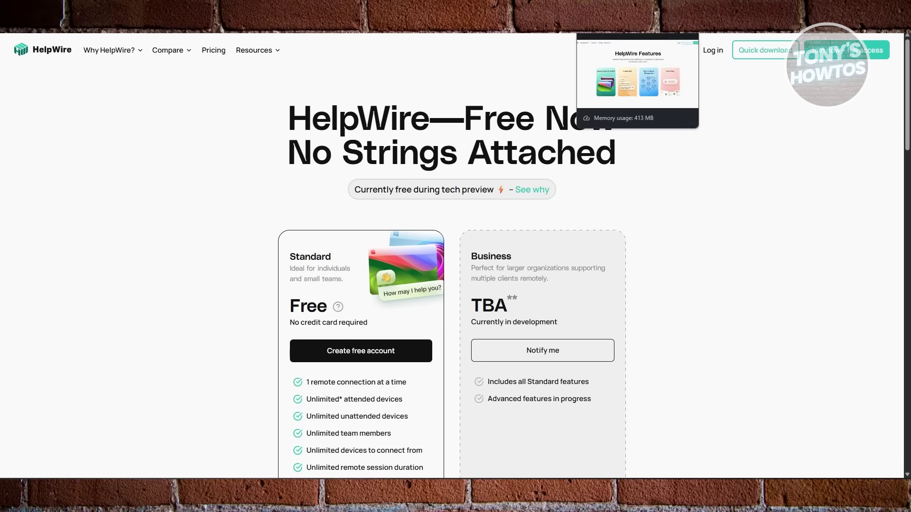
# Switch to the HelpWire Features page and scroll through it
pyautogui.click(616, 26)
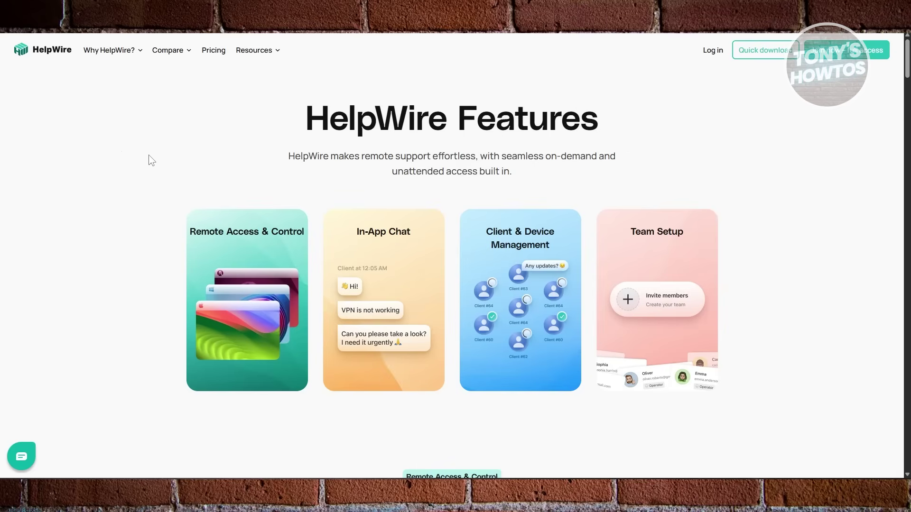
pyautogui.scroll(-1, 210, 195)
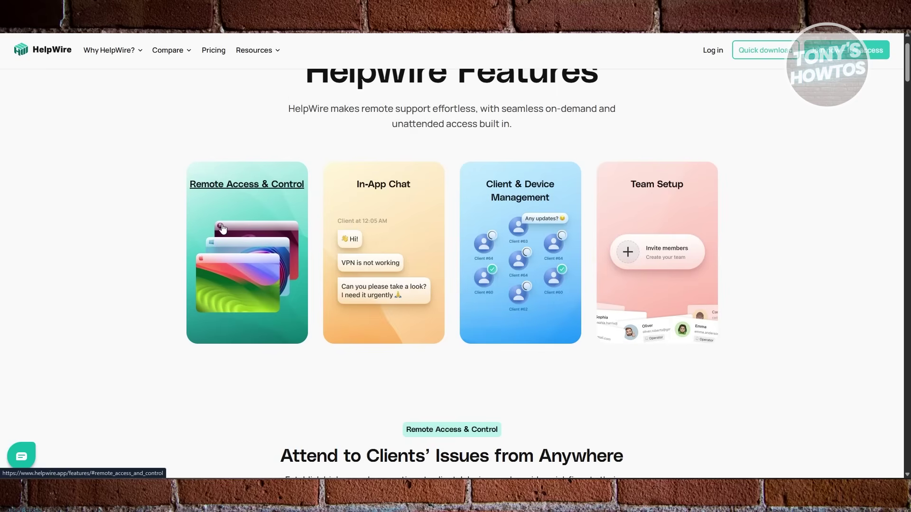
pyautogui.scroll(-1, 143, 275)
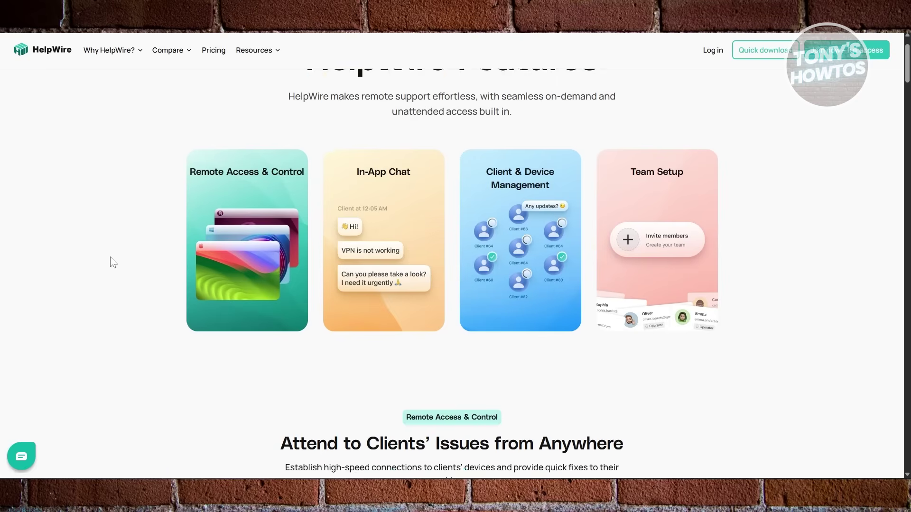
pyautogui.scroll(-2, 113, 262)
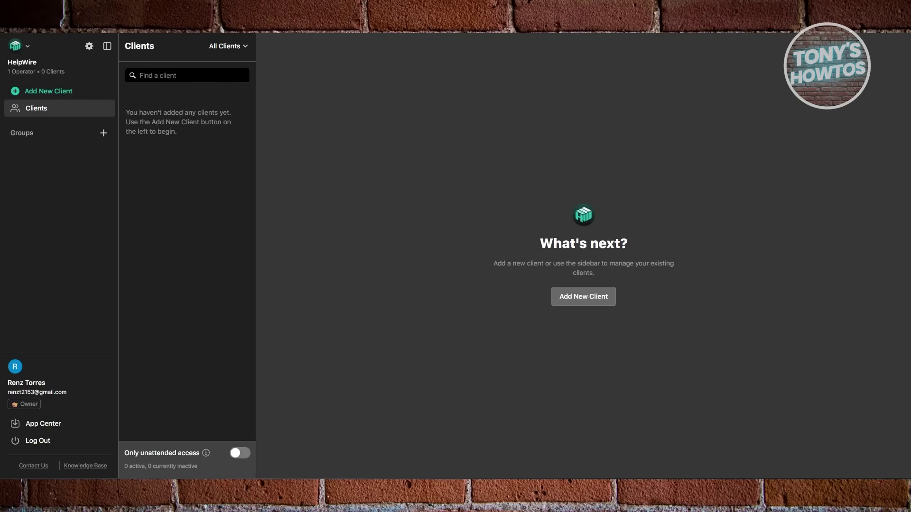
# Add a new client, Client 7848, with its own shareable app link
pyautogui.click(597, 305)
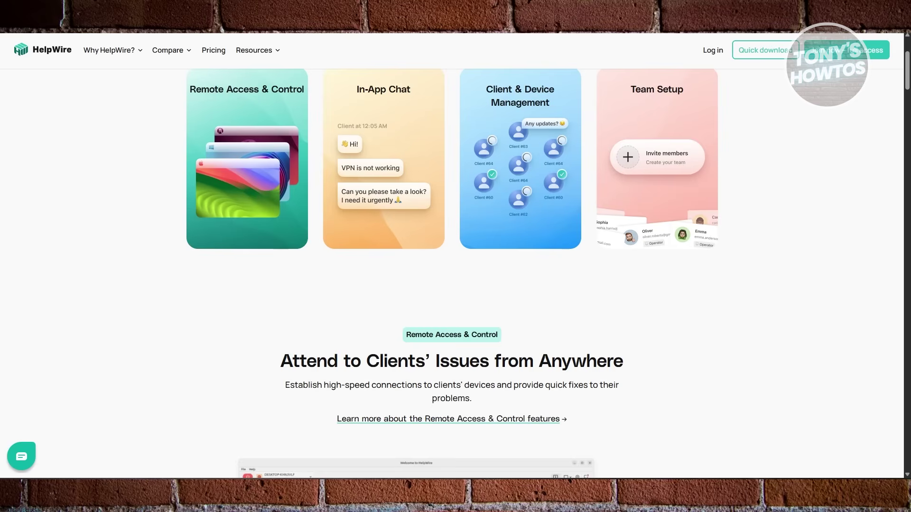
pyautogui.scroll(-3, 590, 99)
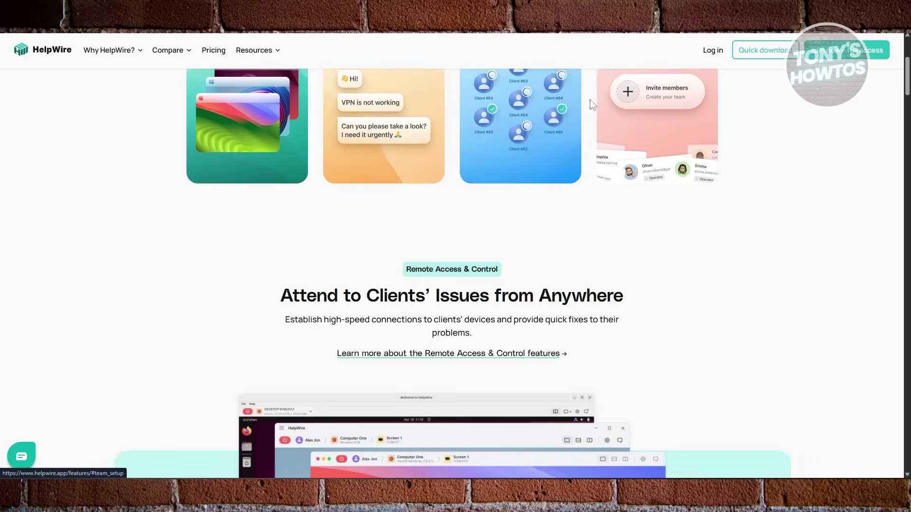
pyautogui.scroll(-2, 529, 142)
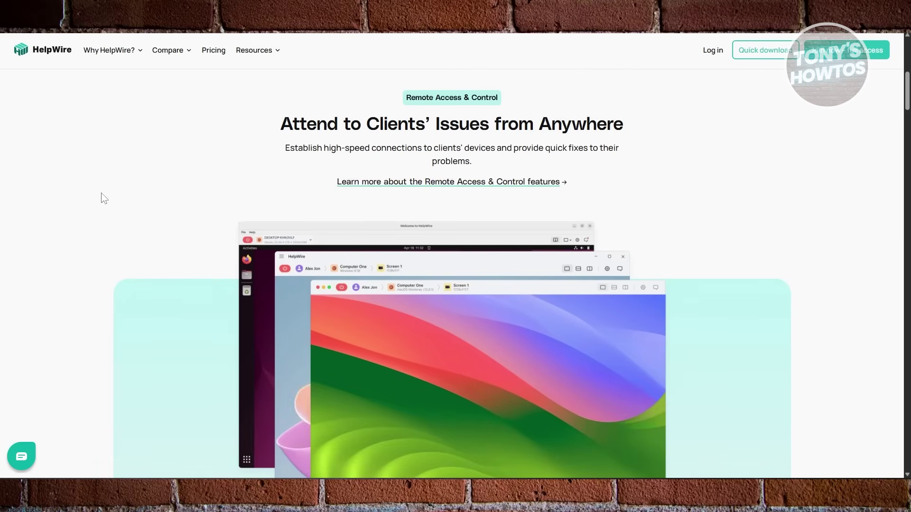
pyautogui.scroll(-3, 102, 195)
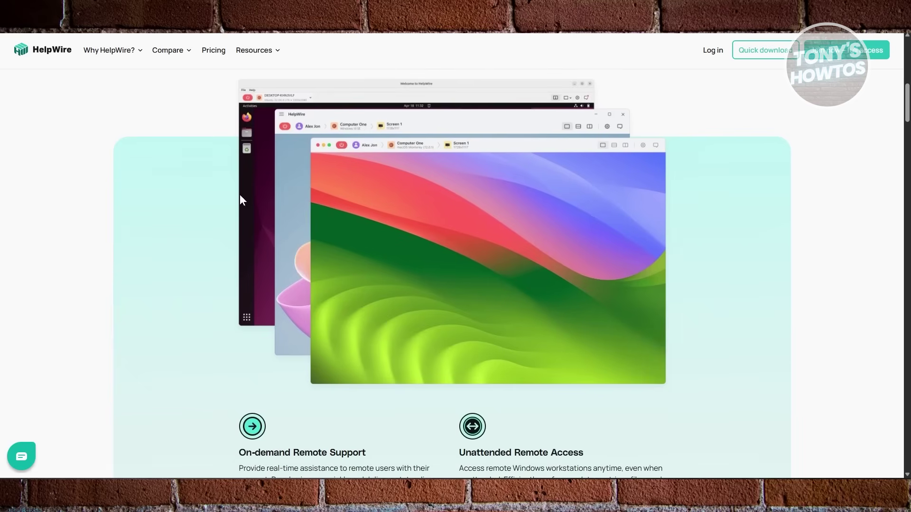
pyautogui.scroll(-5, 363, 153)
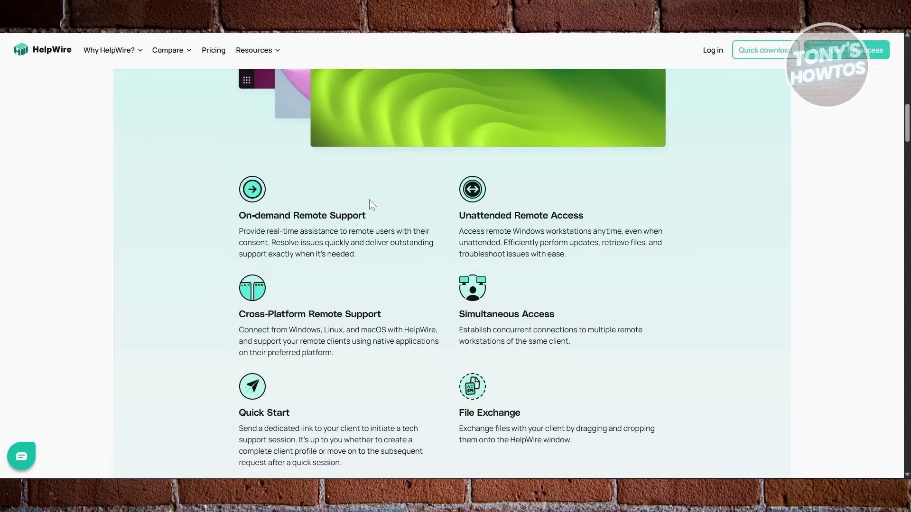
pyautogui.scroll(-4, 367, 204)
pyautogui.scroll(-1, 370, 216)
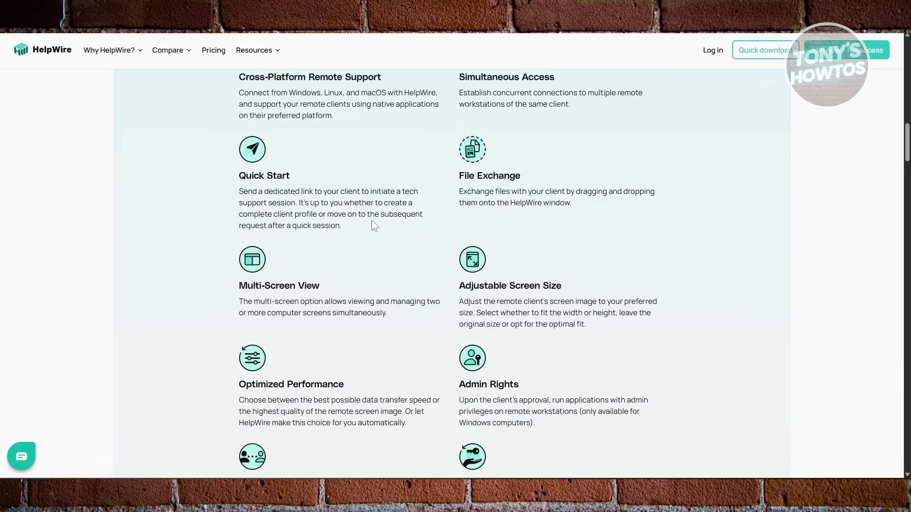
pyautogui.scroll(-1, 376, 233)
pyautogui.scroll(-2, 376, 234)
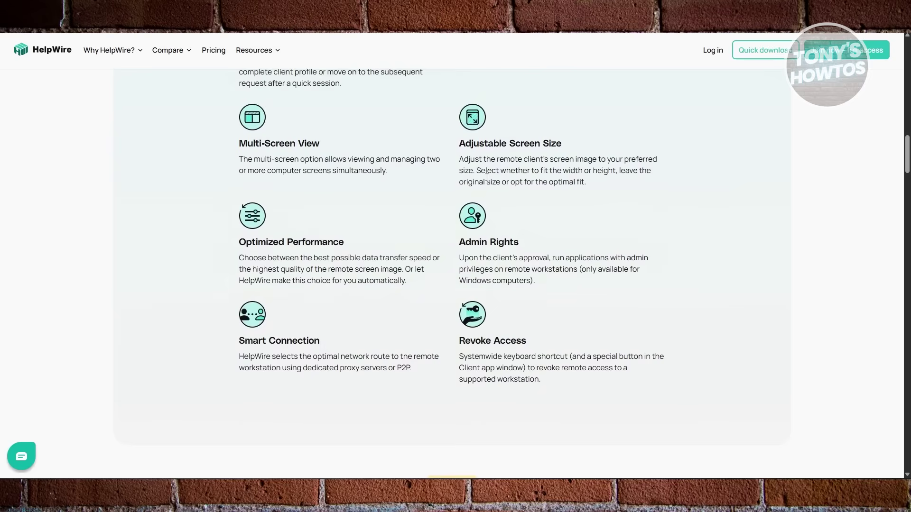
pyautogui.scroll(-3, 341, 236)
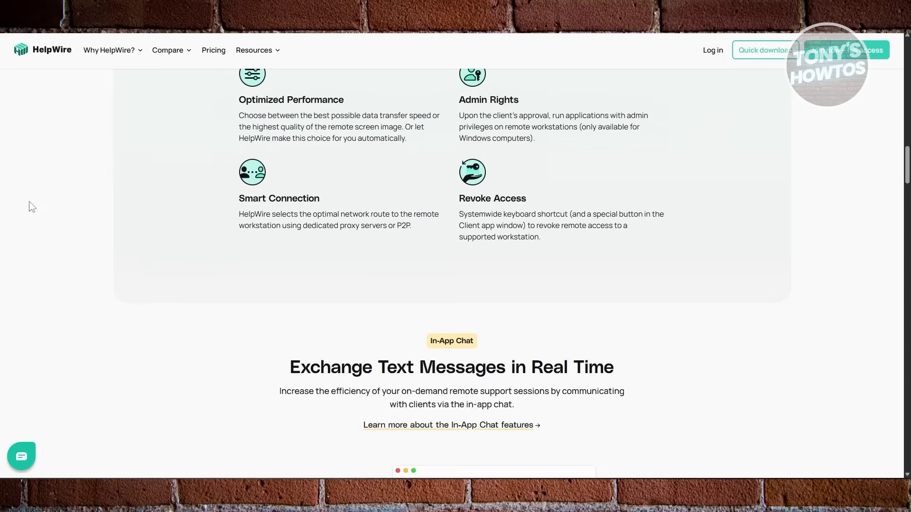
pyautogui.scroll(-1, 190, 213)
pyautogui.scroll(-2, 351, 220)
pyautogui.scroll(-3, 356, 224)
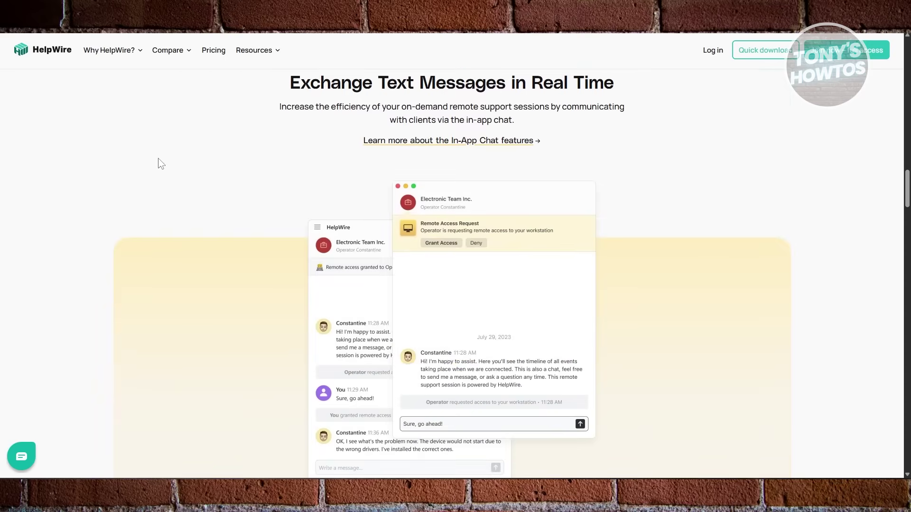
pyautogui.scroll(-2, 30, 162)
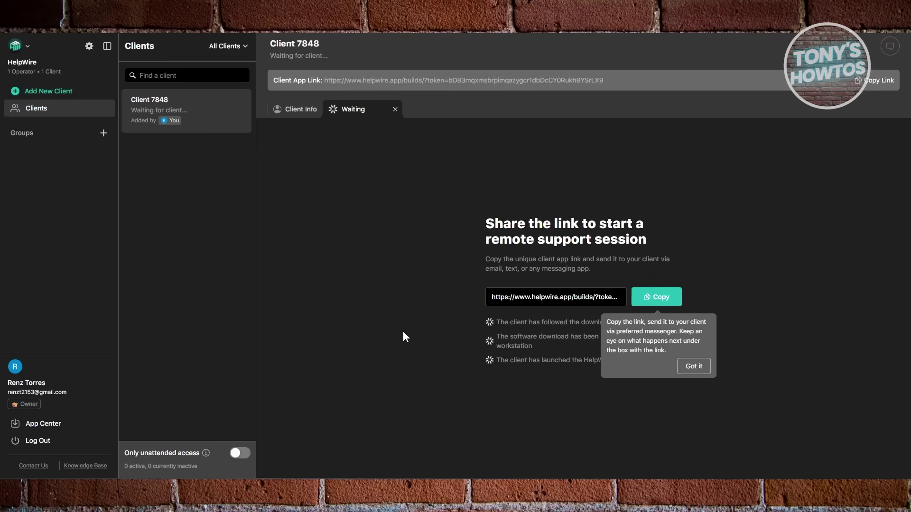
# Dismiss the Copy link tooltip in the dashboard with Got it
pyautogui.click(694, 370)
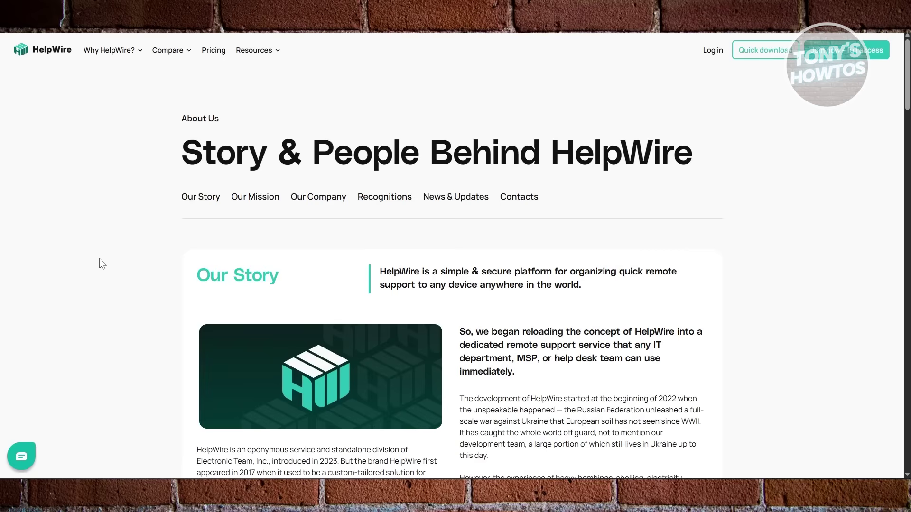
# Read down the 'Story & People Behind HelpWire' page to its 2025 Recognitions badges
pyautogui.scroll(-2, 335, 352)
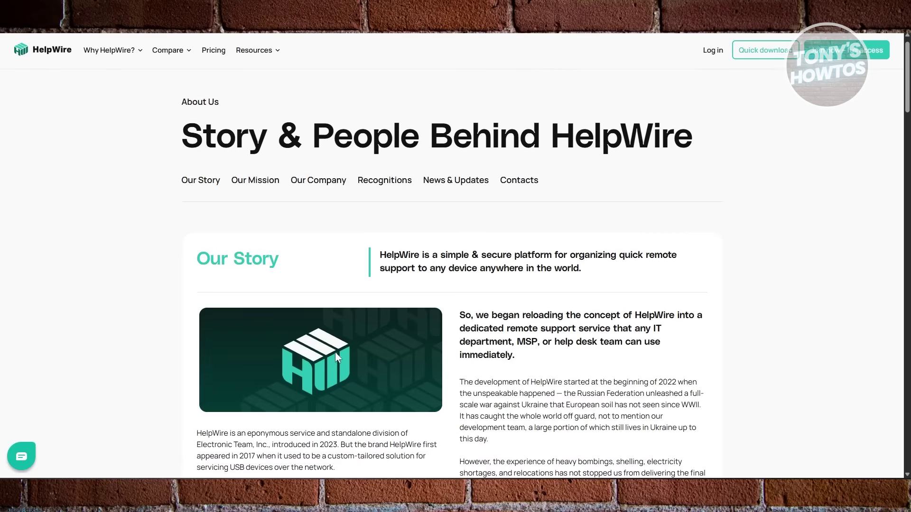
pyautogui.scroll(-2, 337, 356)
pyautogui.scroll(-1, 337, 353)
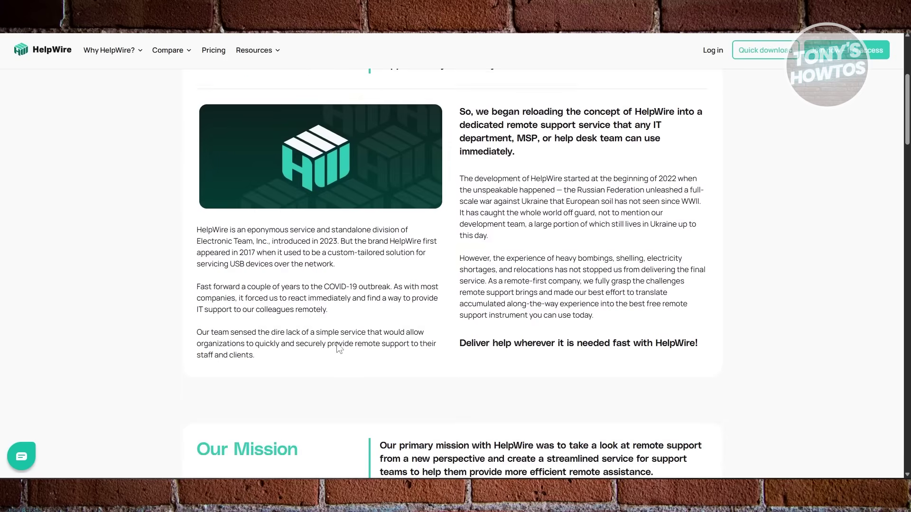
pyautogui.scroll(-1, 337, 353)
pyautogui.scroll(-2, 335, 351)
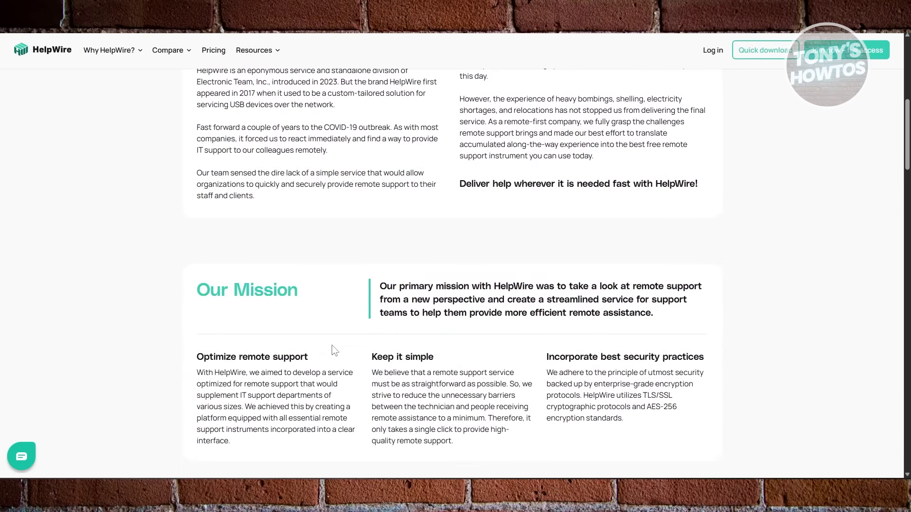
pyautogui.scroll(-1, 334, 350)
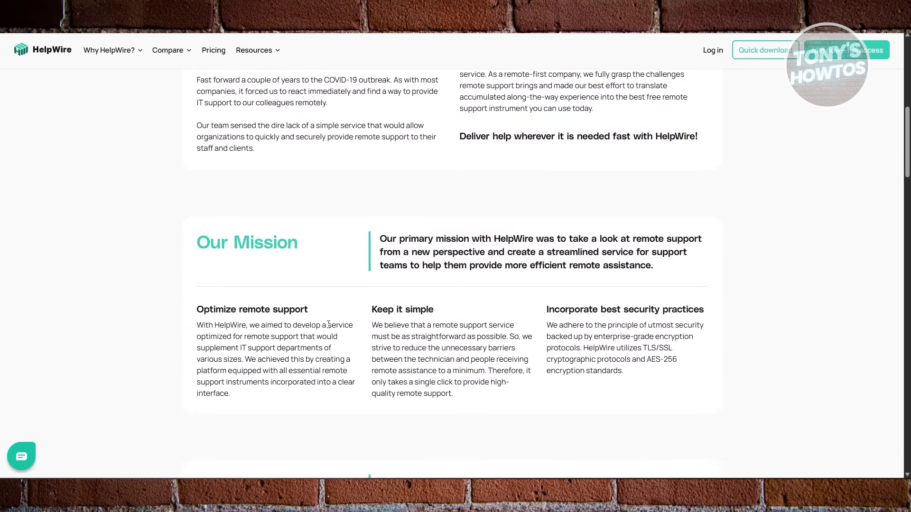
pyautogui.scroll(-4, 332, 346)
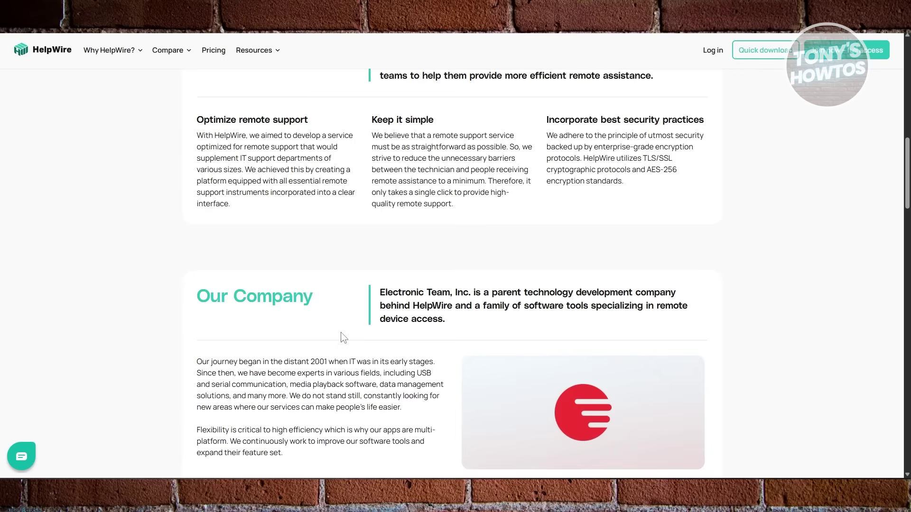
pyautogui.scroll(-2, 343, 337)
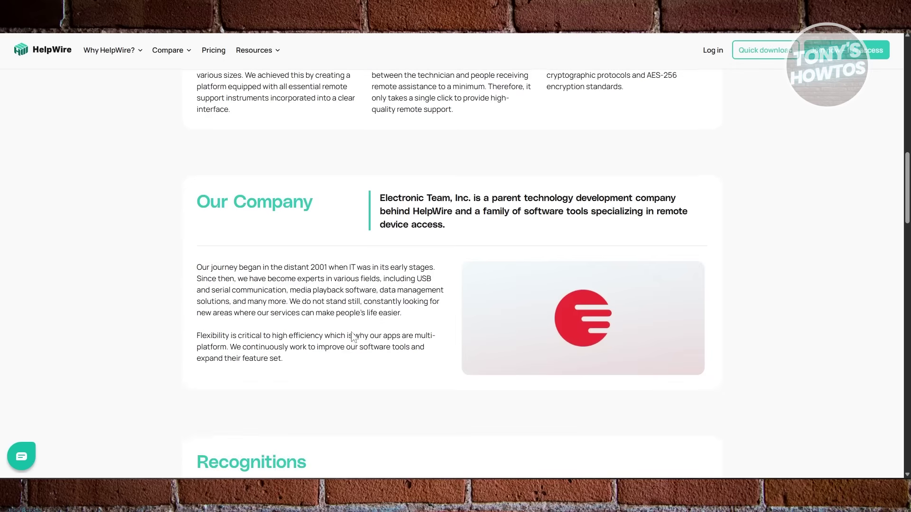
pyautogui.scroll(-1, 370, 337)
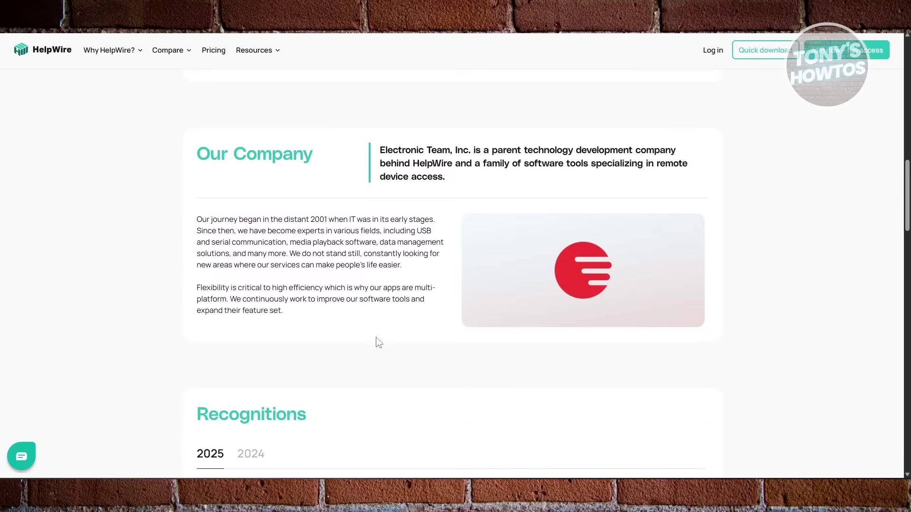
pyautogui.scroll(-1, 380, 350)
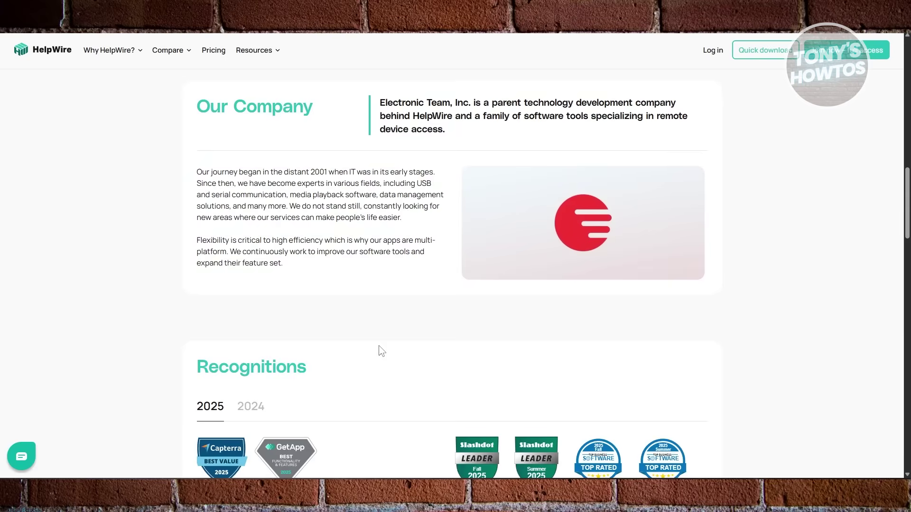
pyautogui.scroll(-3, 423, 374)
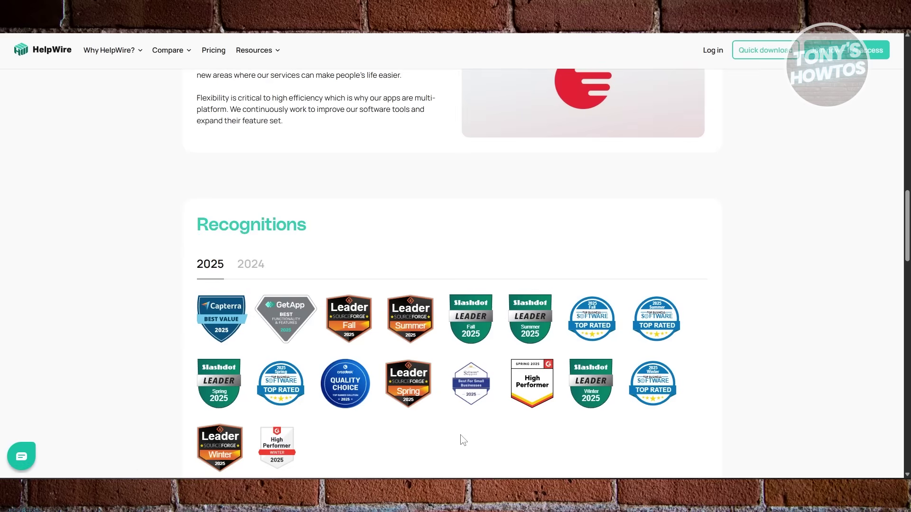
pyautogui.scroll(-2, 463, 441)
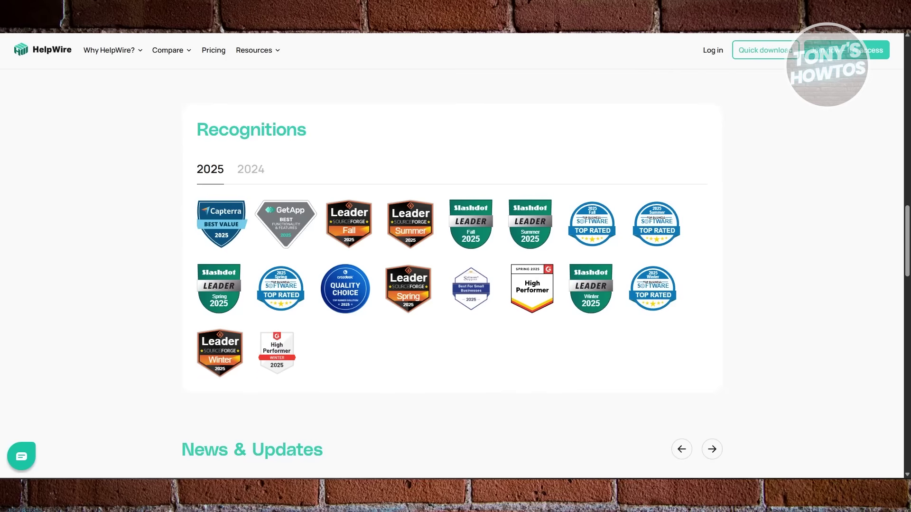
pyautogui.scroll(-1, 216, 235)
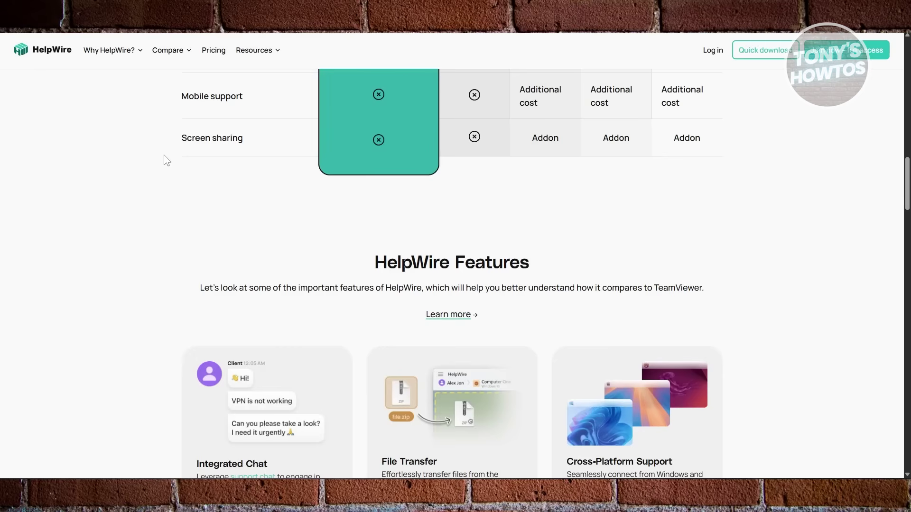
# Scroll past HelpWire Features and the Diverse Needs use-case cards toward the reviews
pyautogui.scroll(-5, 195, 310)
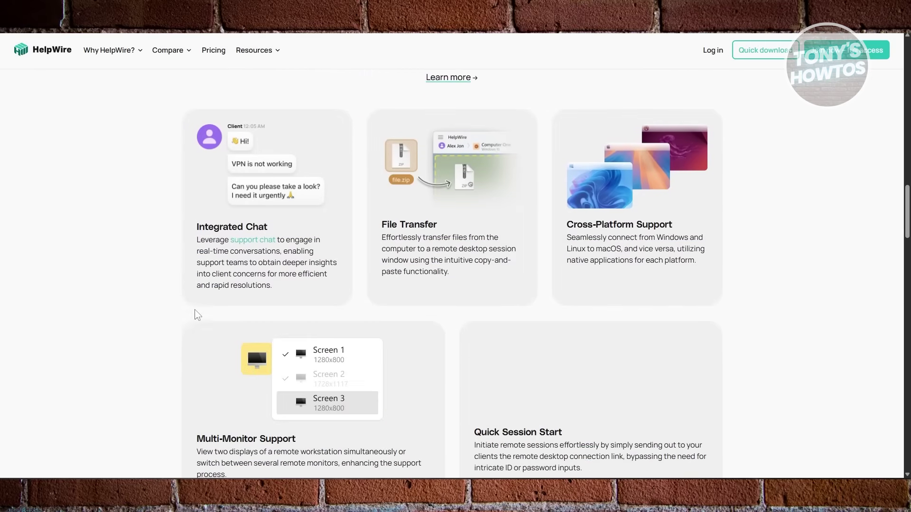
pyautogui.scroll(-2, 195, 311)
pyautogui.scroll(-3, 190, 308)
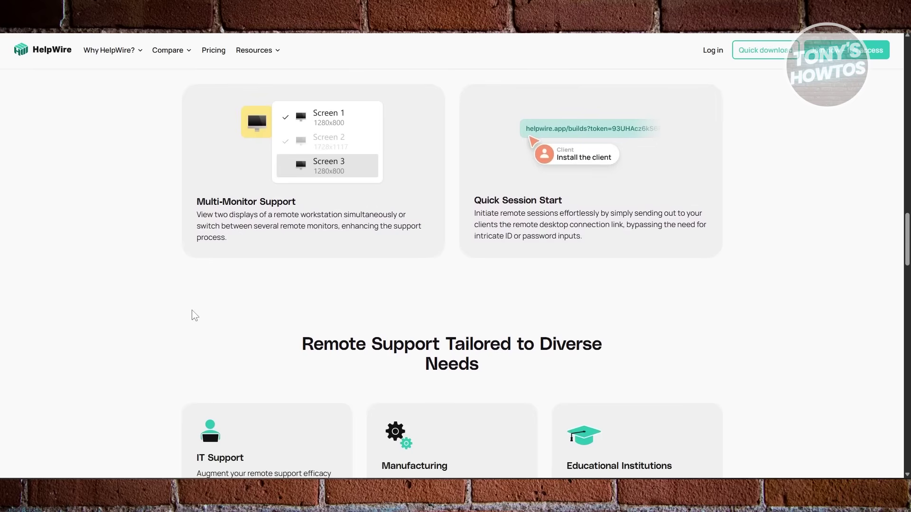
pyautogui.scroll(-1, 195, 312)
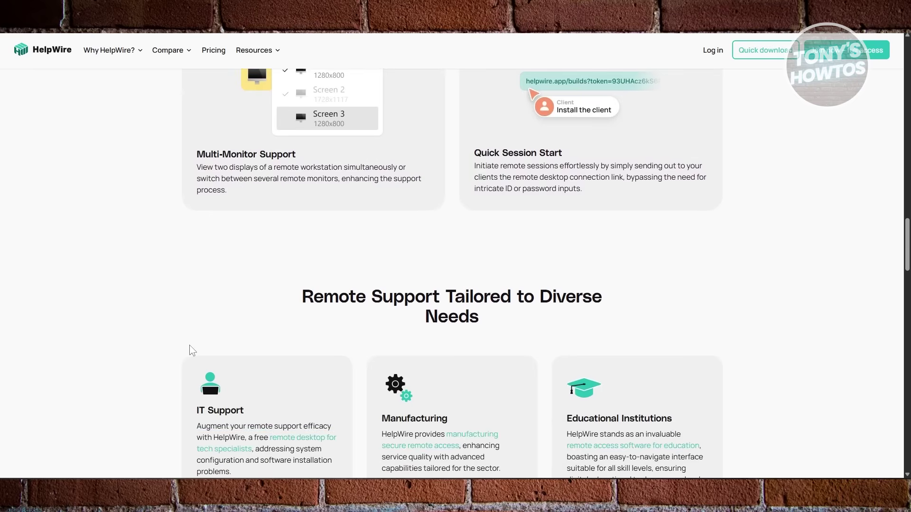
pyautogui.scroll(-1, 184, 372)
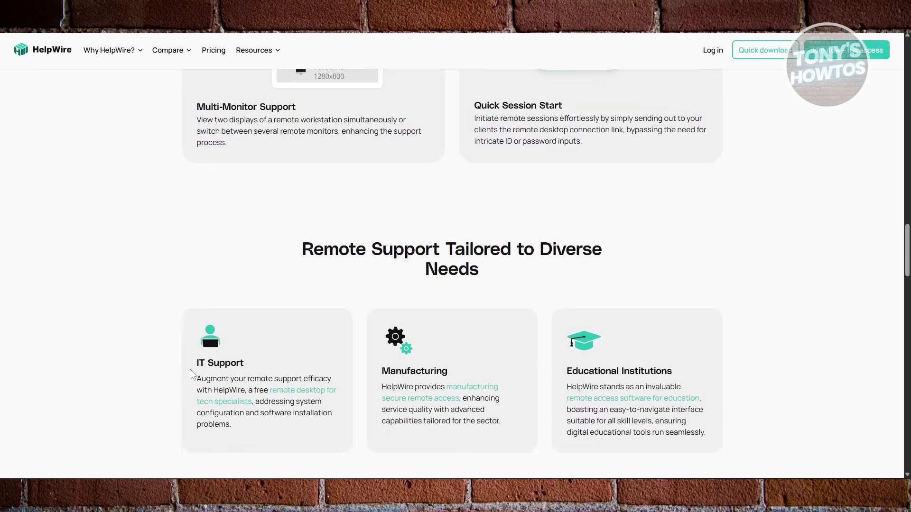
pyautogui.scroll(-2, 221, 400)
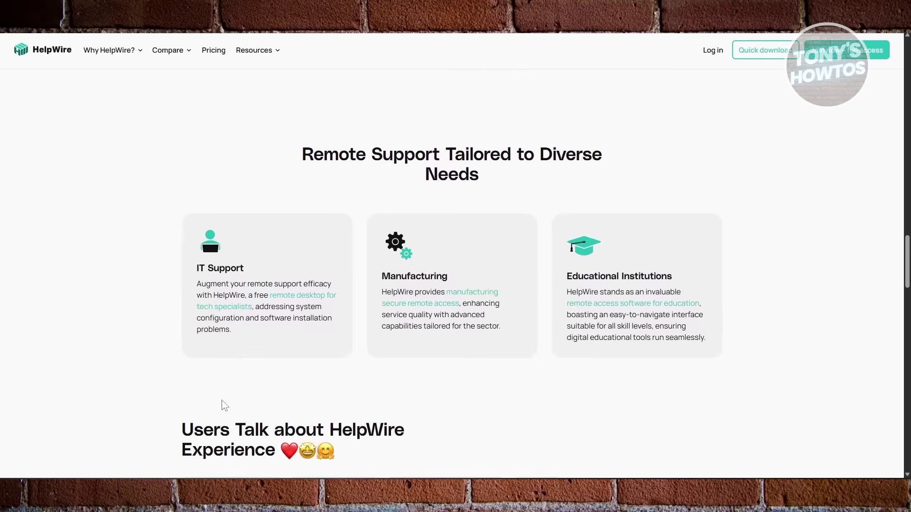
pyautogui.scroll(-3, 214, 377)
pyautogui.scroll(-3, 212, 367)
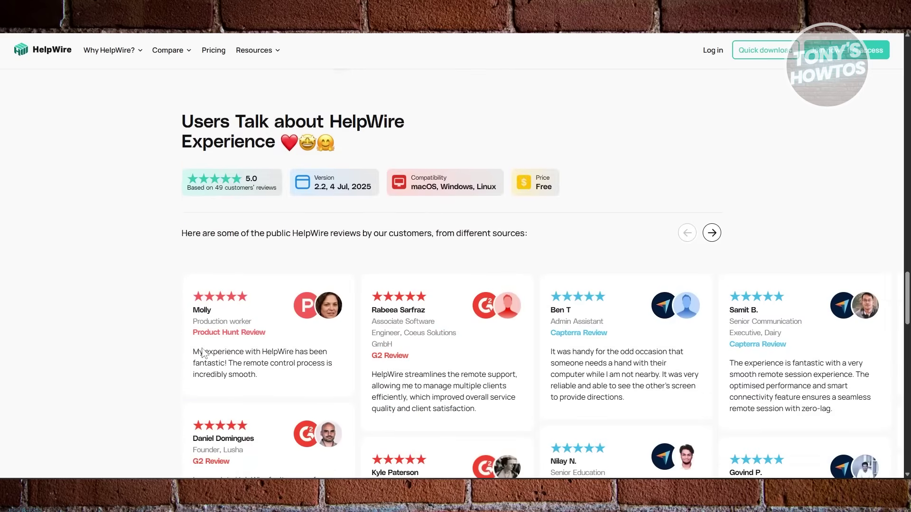
pyautogui.scroll(-3, 190, 307)
pyautogui.scroll(-3, 163, 289)
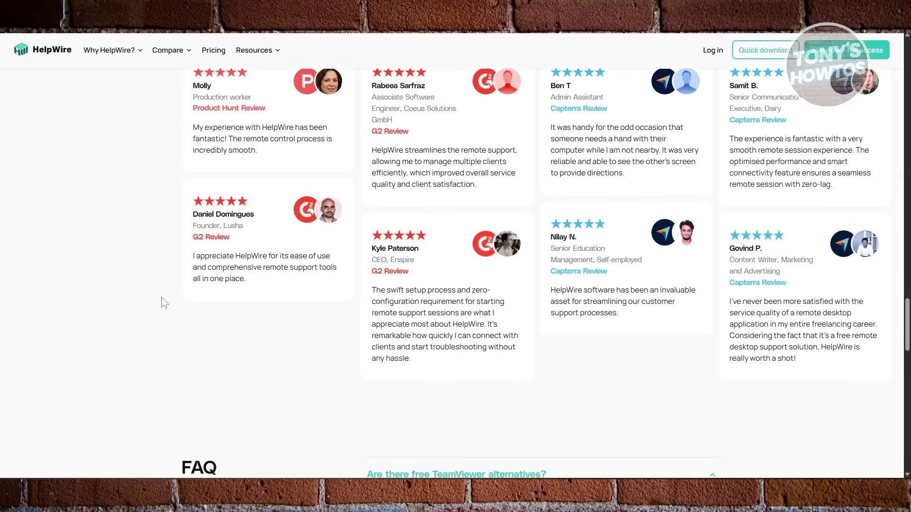
# Scroll past the 5.0 G2, Capterra and Product Hunt reviews to Trusted by Industry Leaders
pyautogui.scroll(10, 217, 95)
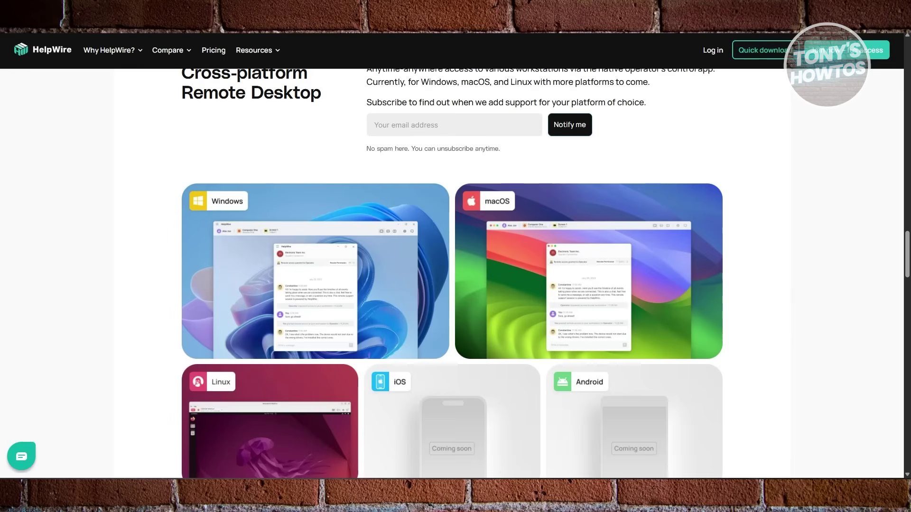
pyautogui.scroll(-3, 227, 277)
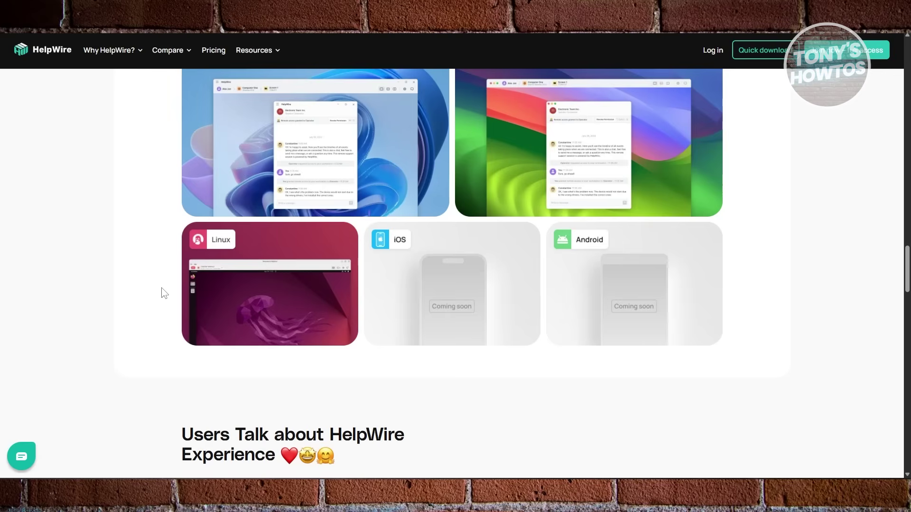
pyautogui.scroll(-2, 176, 297)
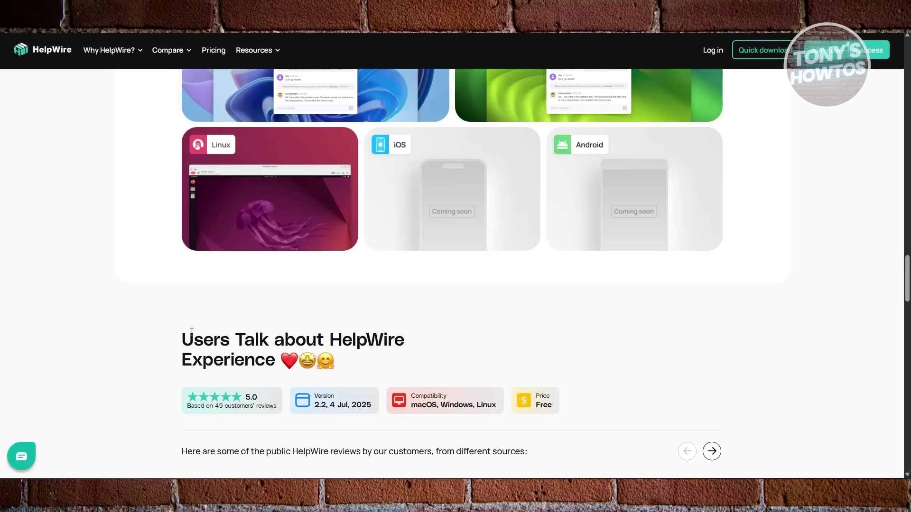
pyautogui.scroll(-1, 197, 331)
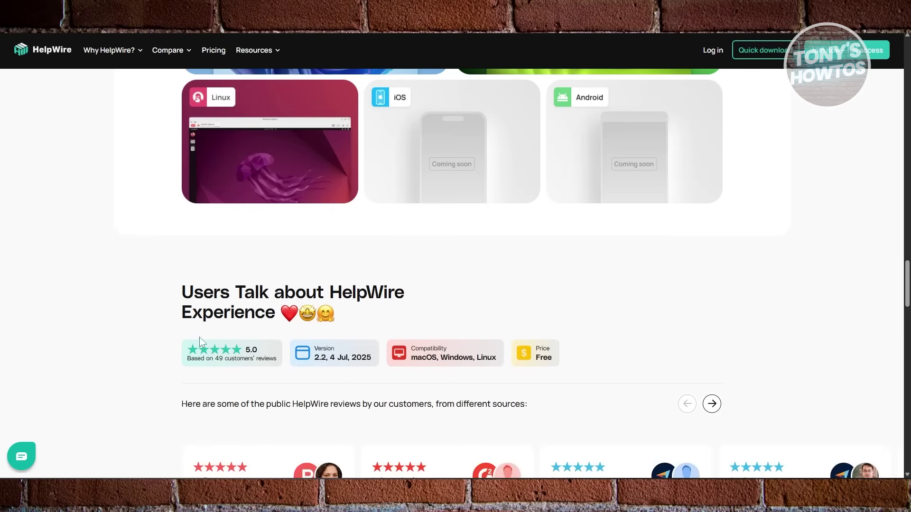
pyautogui.scroll(-2, 198, 335)
pyautogui.scroll(-1, 199, 337)
pyautogui.scroll(-1, 222, 319)
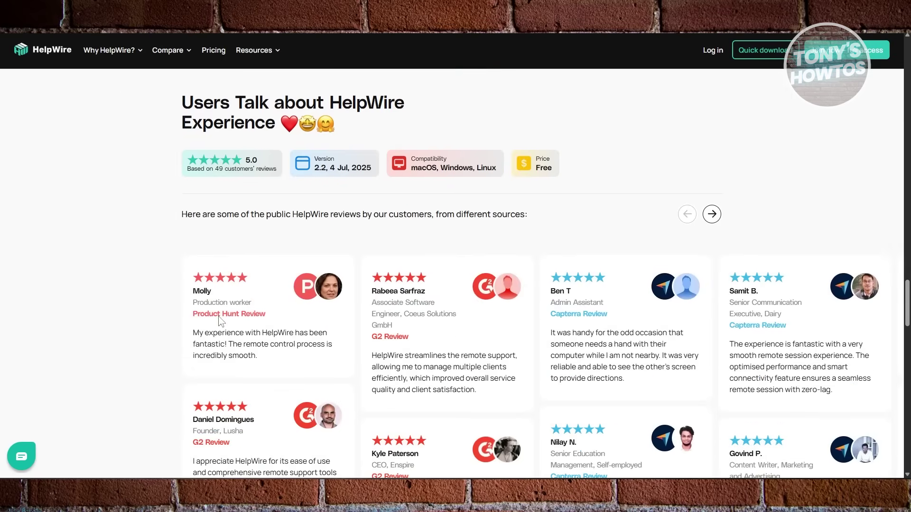
pyautogui.scroll(-2, 219, 322)
pyautogui.scroll(-2, 216, 325)
pyautogui.scroll(-1, 214, 320)
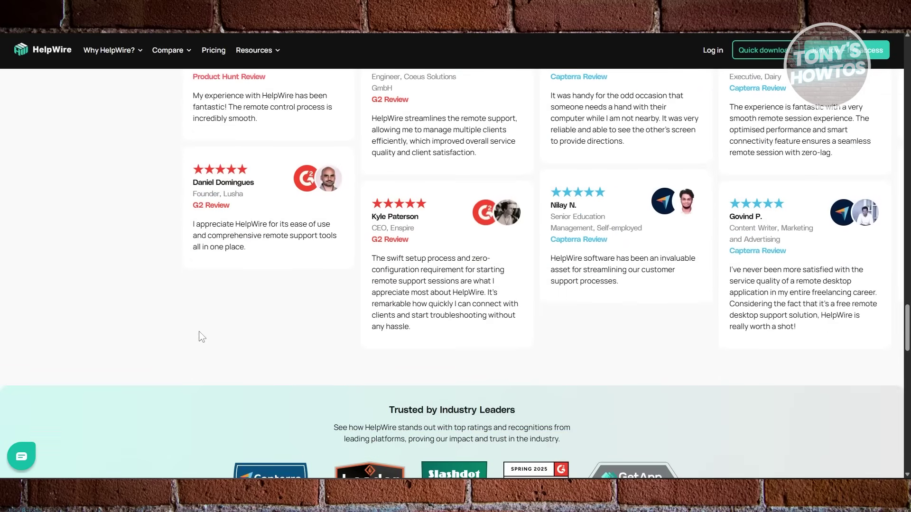